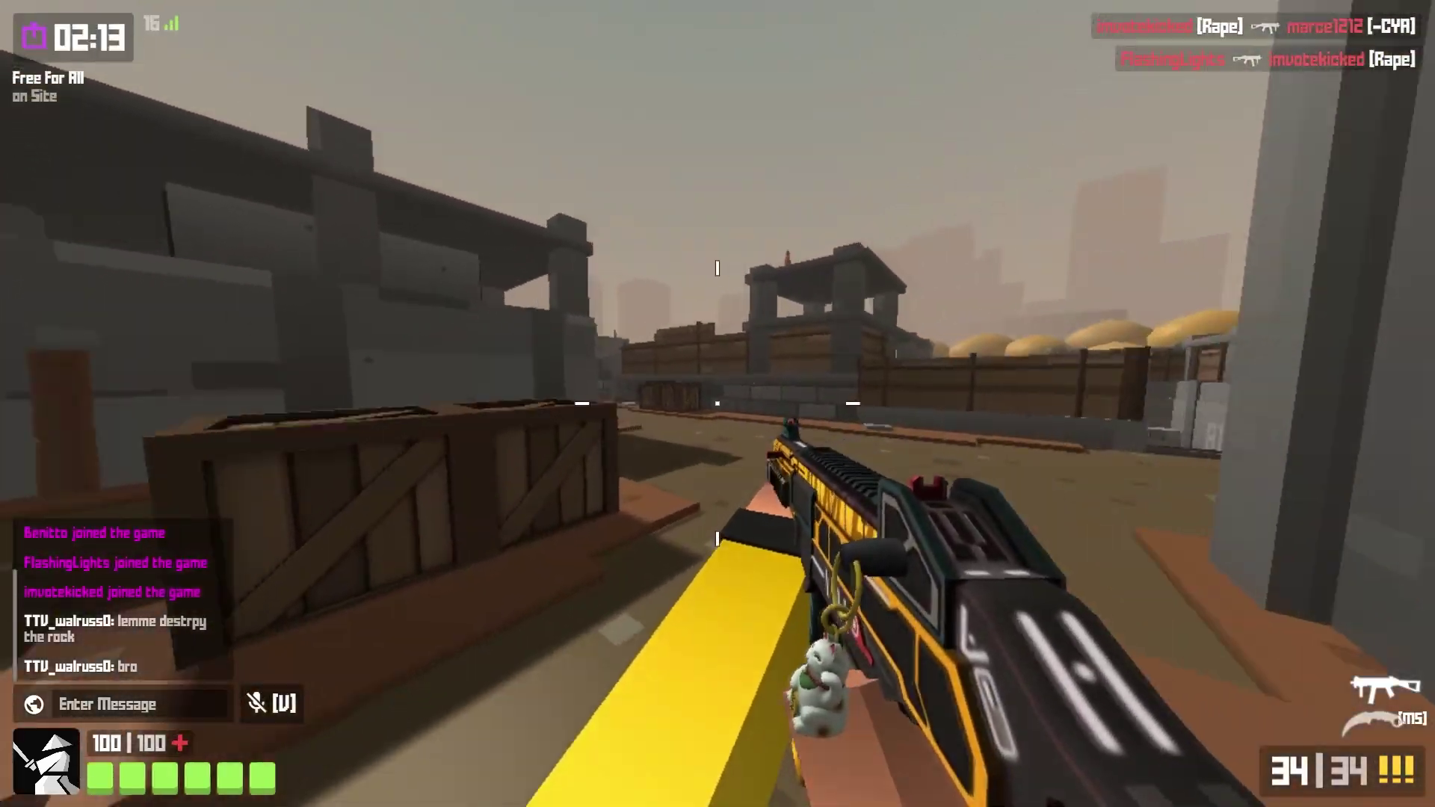
- Aim down sights and keep shooting the opponent down the lane until they go down
{"action": "right_click", "coordinate": [717, 404]}
{"action": "left_click", "coordinate": [717, 403]}
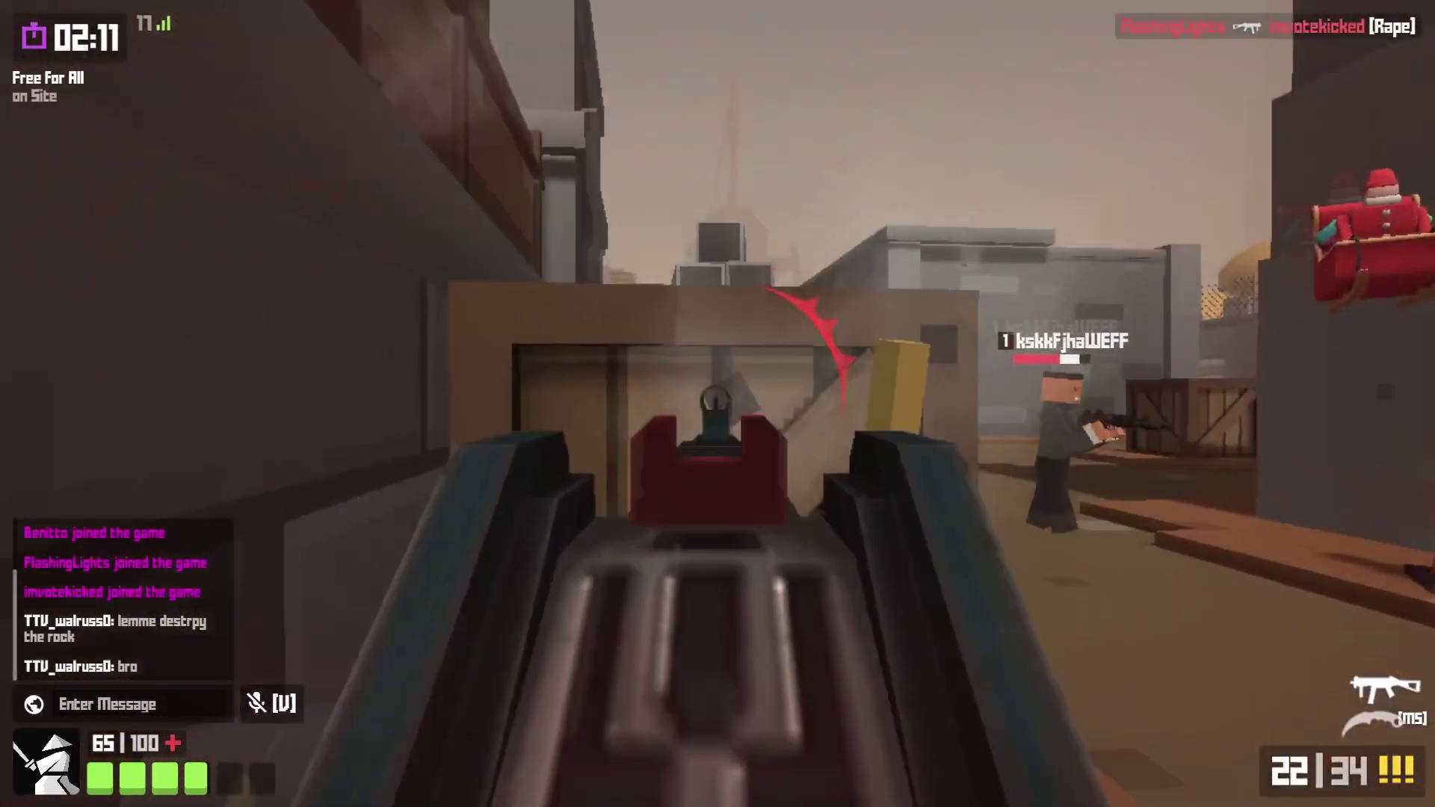
{"action": "left_click", "coordinate": [717, 403]}
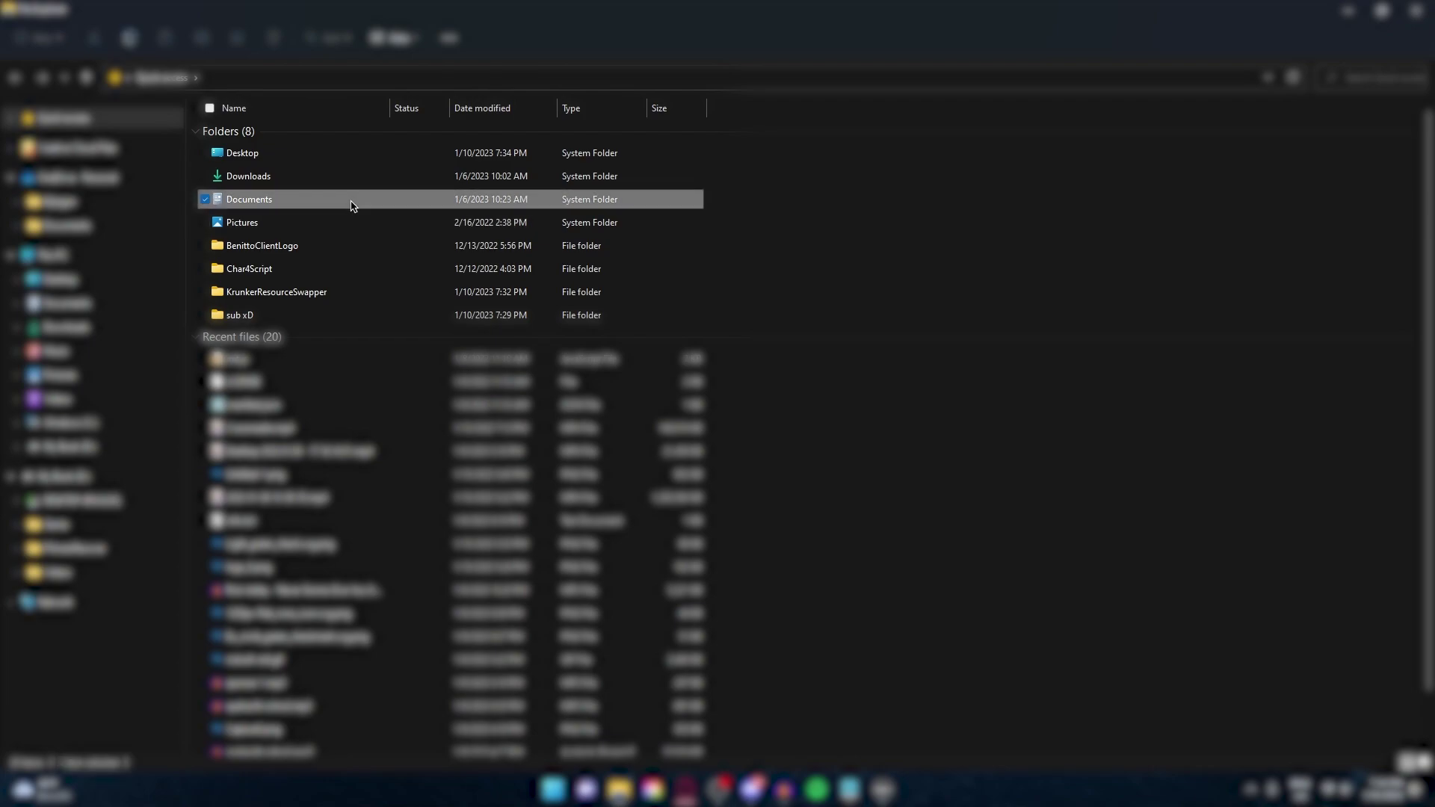
- Open the Documents folder, select all its items, then clear the selection
{"action": "double_click", "coordinate": [351, 205]}
{"action": "left_click_drag", "start_coordinate": [172, 94], "coordinate": [1398, 508]}
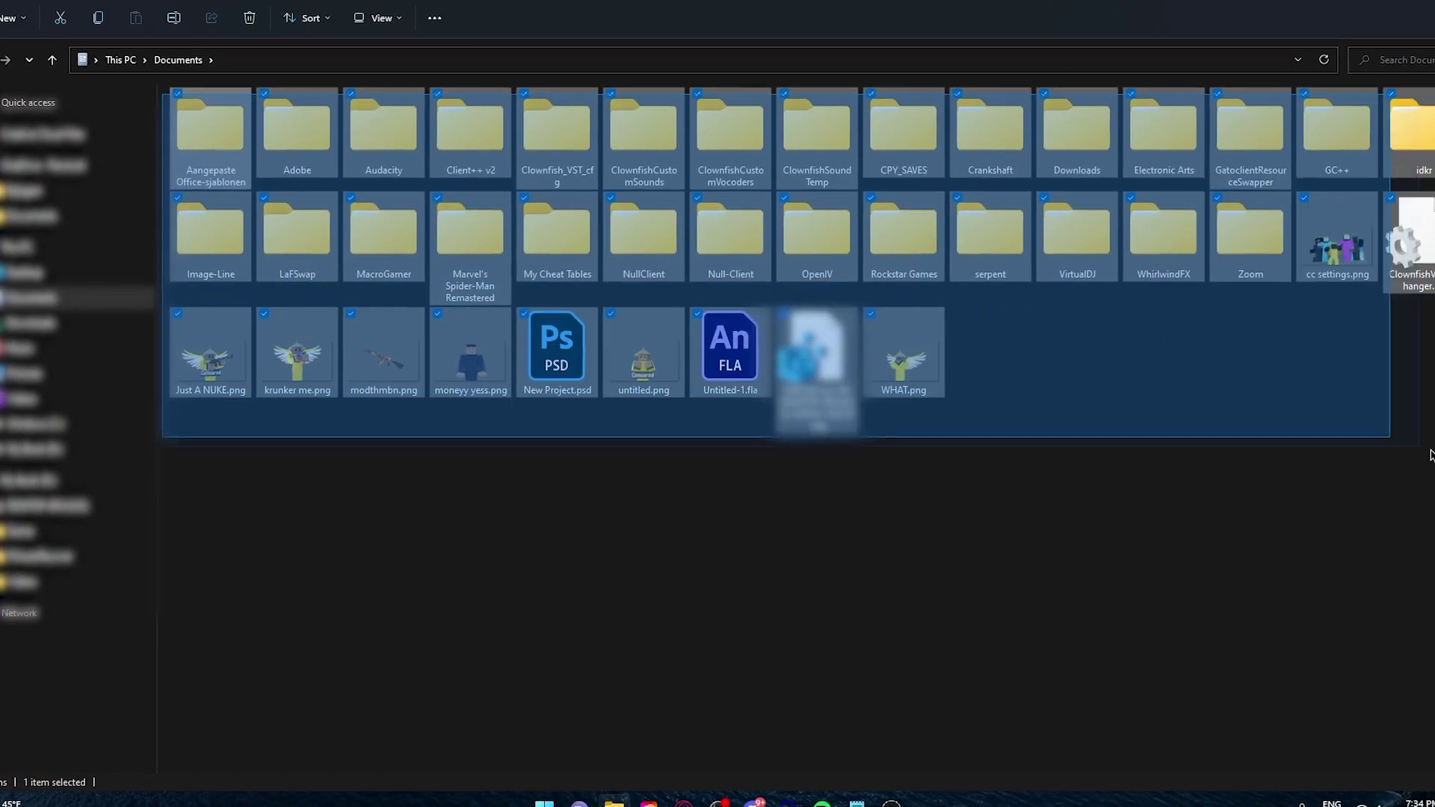
{"action": "left_click", "coordinate": [1282, 497]}
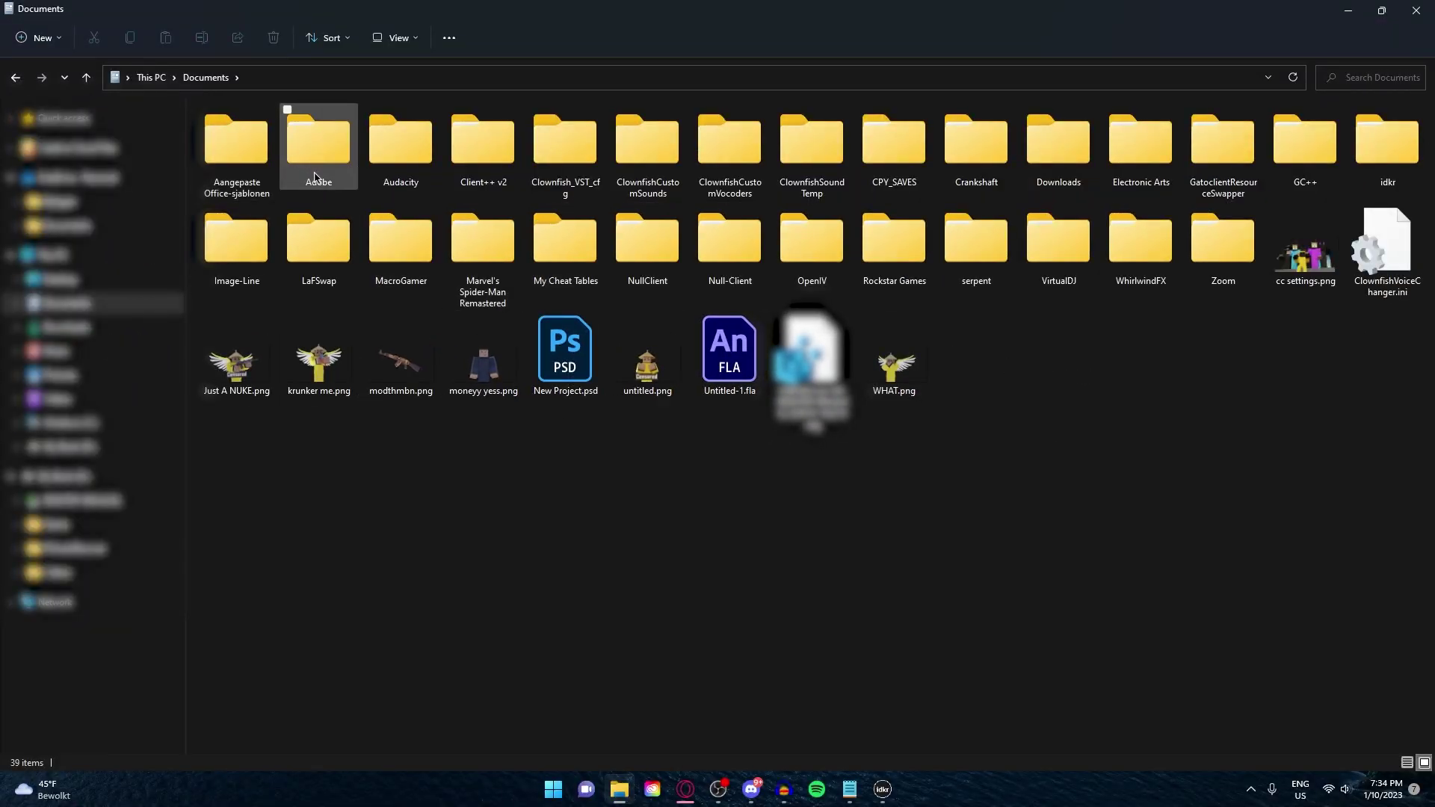
- Create a new folder named KrunkerResourceSwapper in Documents by pasting the name, then open it
{"action": "right_click", "coordinate": [1089, 391]}
{"action": "mouse_move", "coordinate": [1155, 586]}
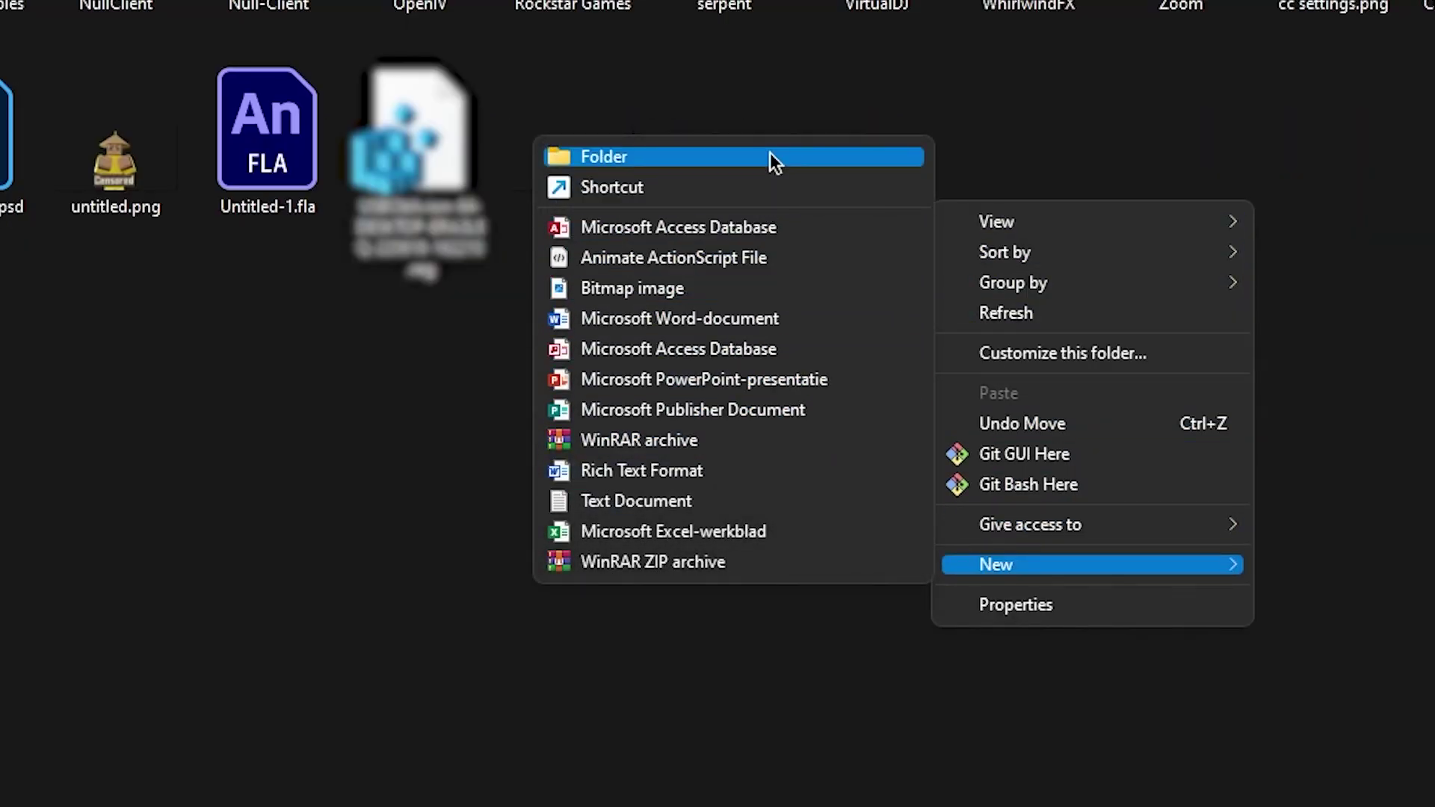
{"action": "left_click", "coordinate": [770, 156]}
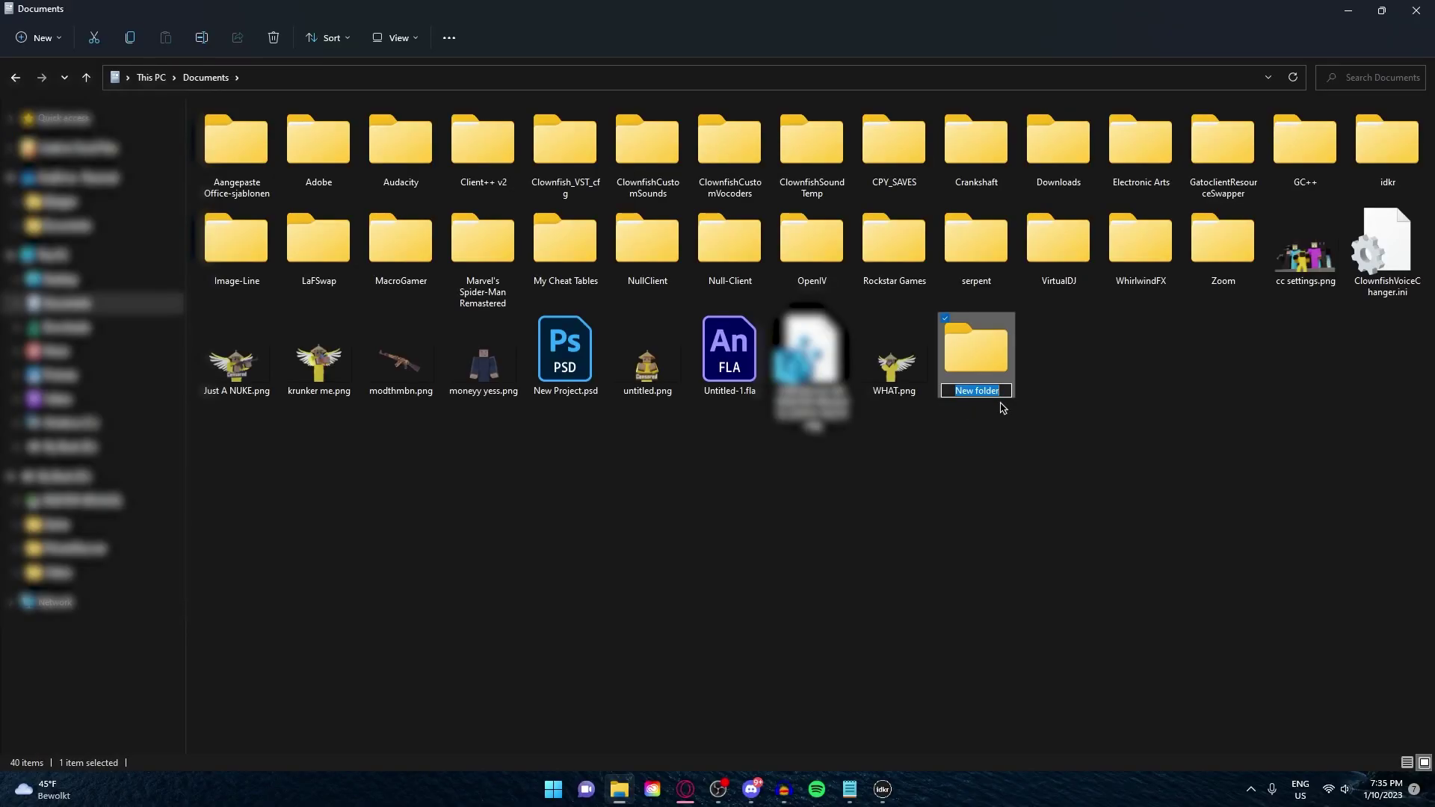
{"action": "type", "text": "KrunkerResourceSwapper"}
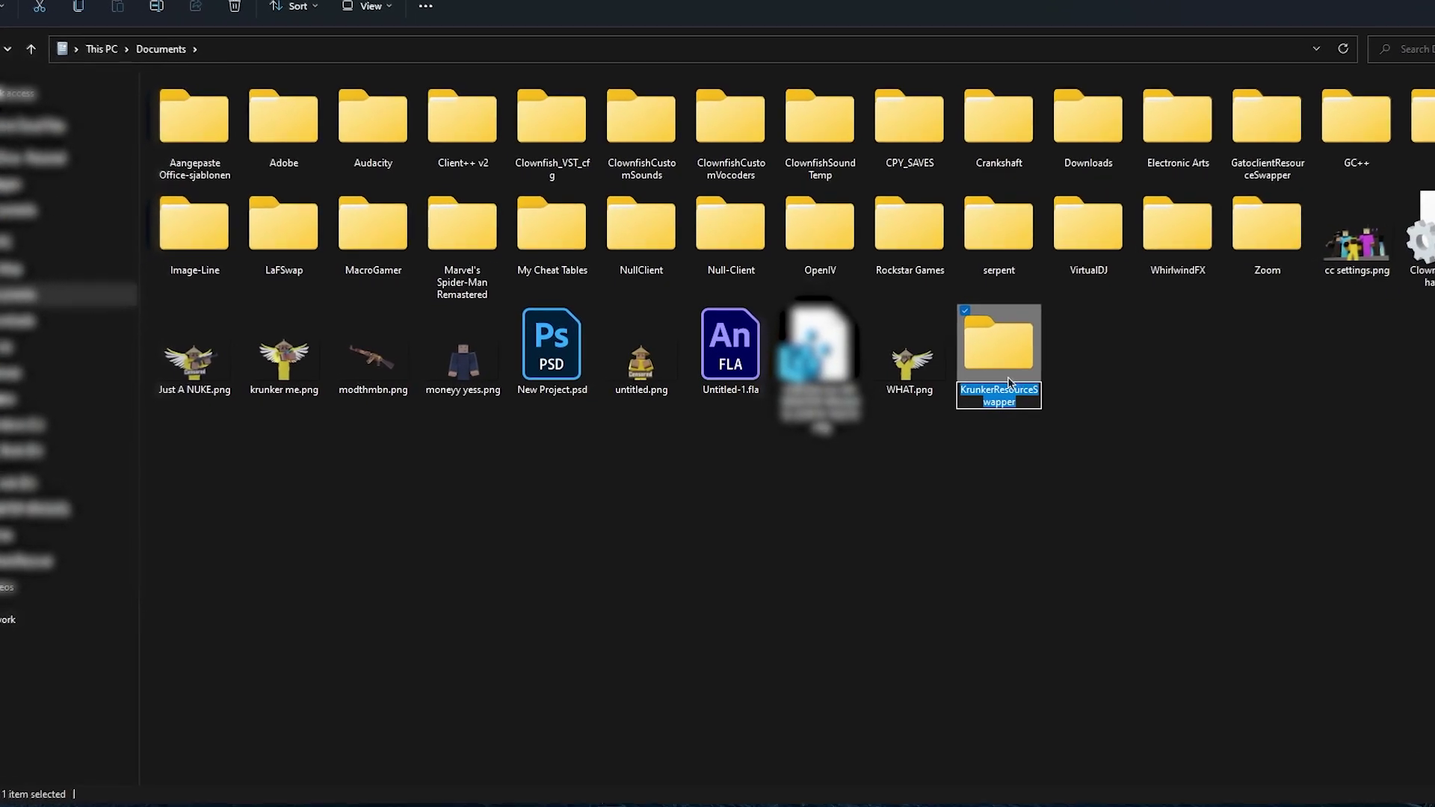
{"action": "left_click", "coordinate": [1032, 435]}
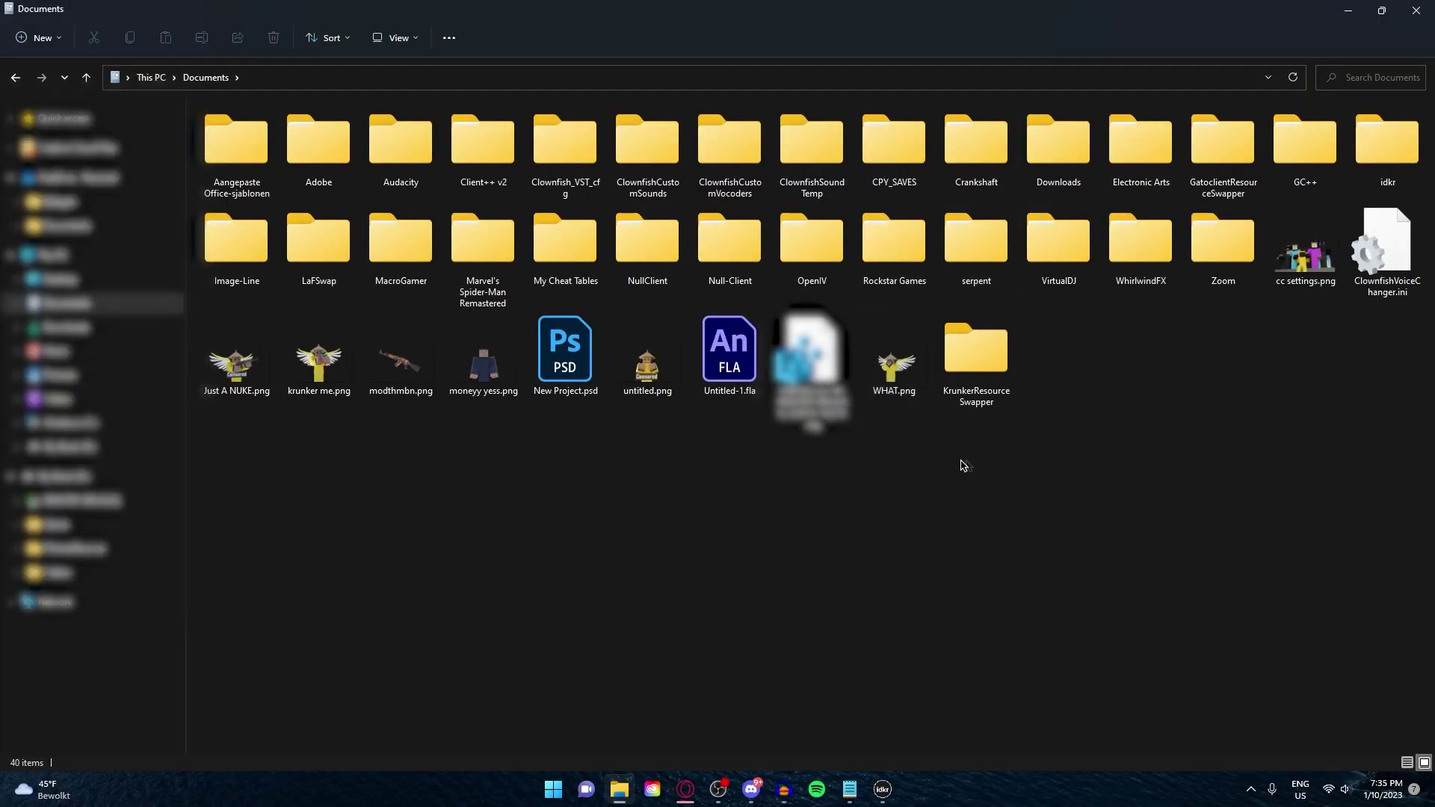
{"action": "double_click", "coordinate": [972, 391]}
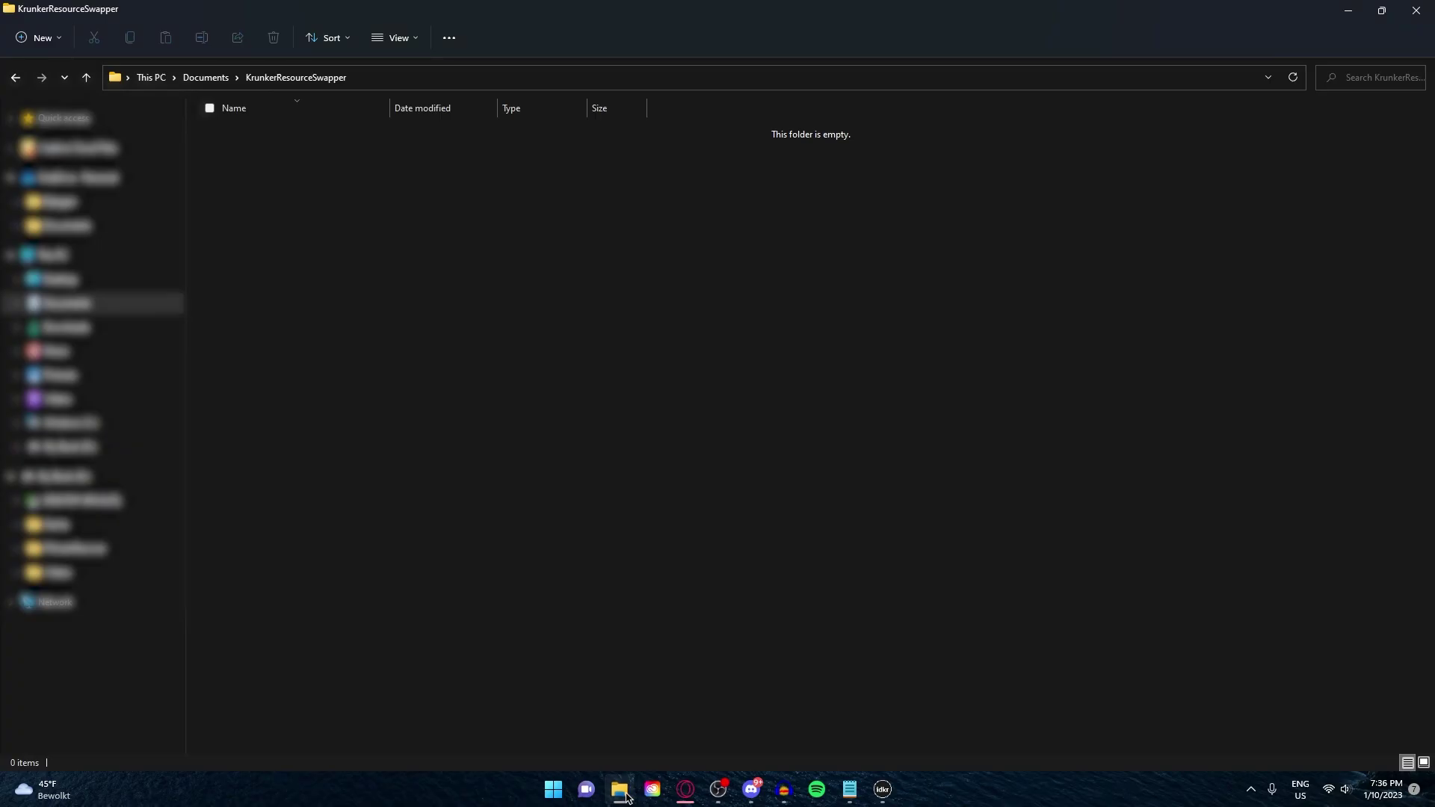
- Open a second File Explorer window on the Downloads folder
{"action": "right_click", "coordinate": [619, 788]}
{"action": "left_click", "coordinate": [560, 708]}
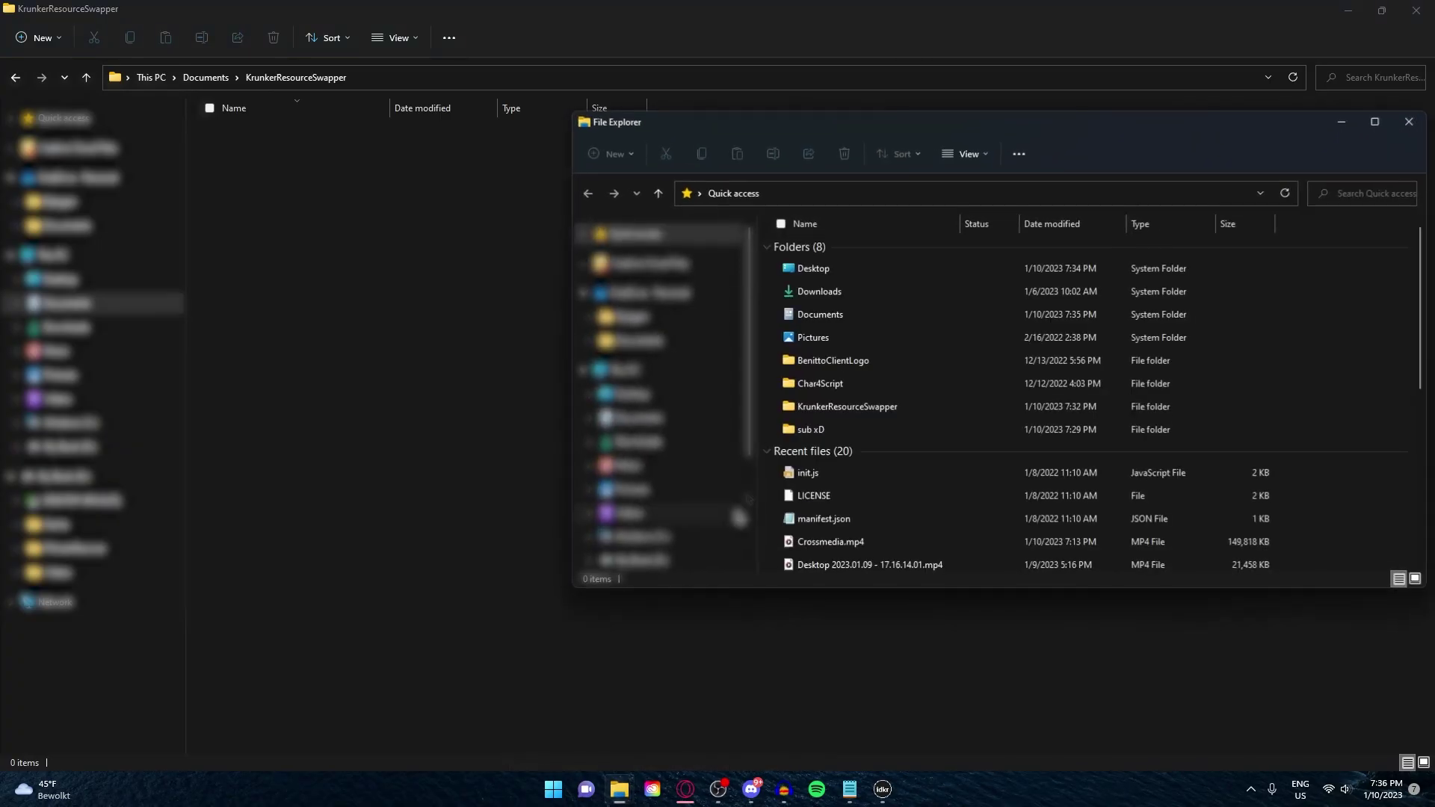
{"action": "double_click", "coordinate": [818, 295]}
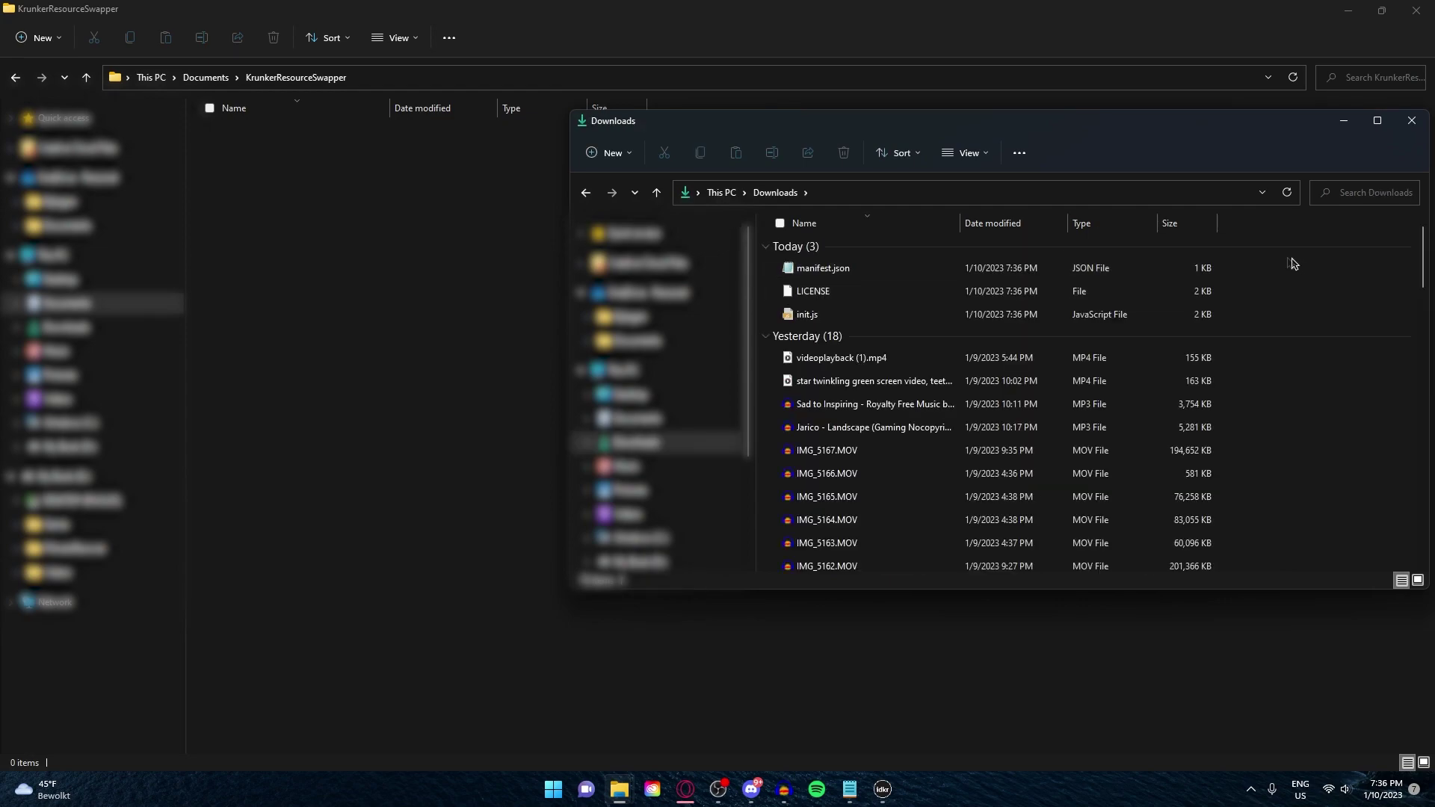
- Drag manifest.json, LICENSE and init.js from Downloads into the KrunkerResourceSwapper window
{"action": "left_click_drag", "start_coordinate": [1282, 262], "coordinate": [1192, 318]}
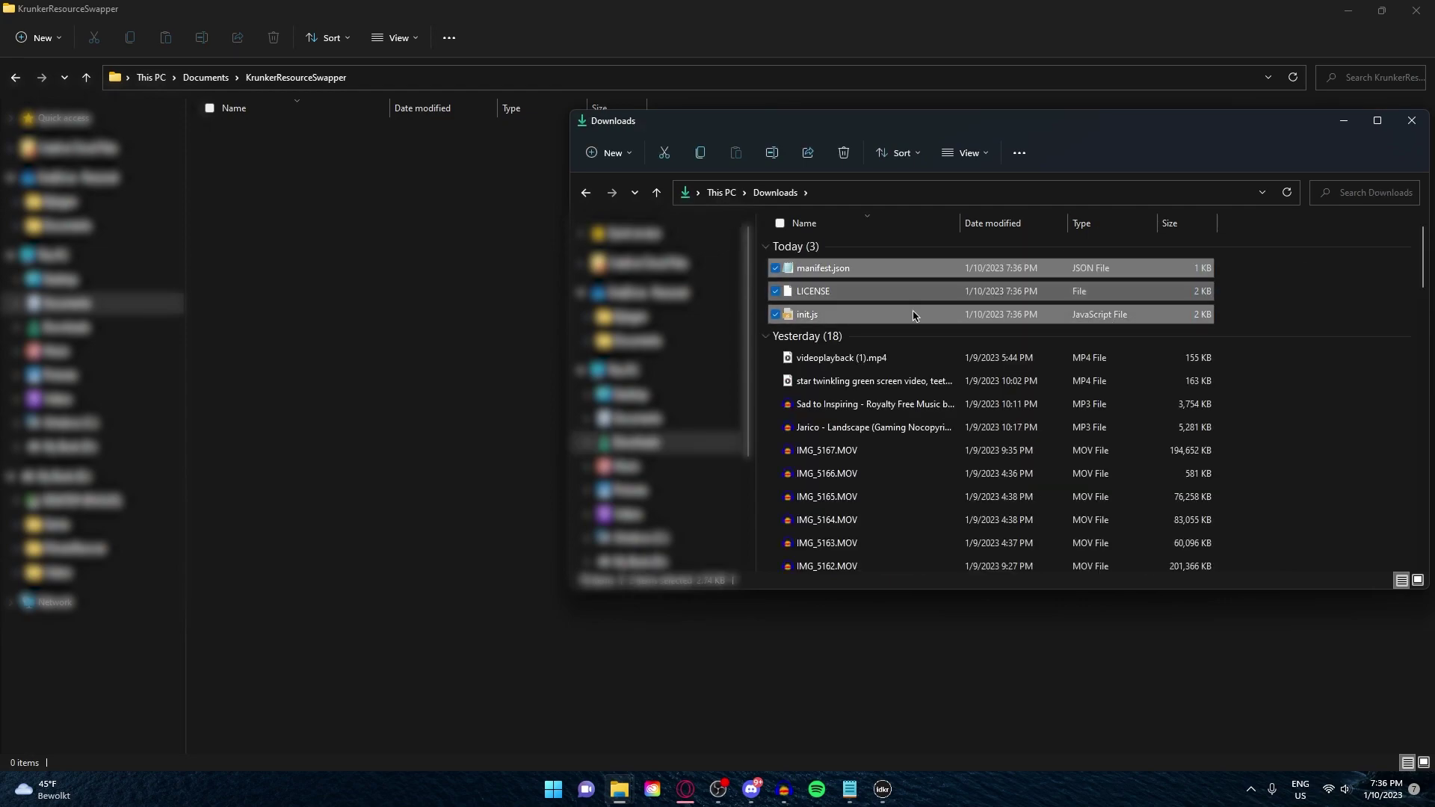
{"action": "left_click_drag", "start_coordinate": [863, 317], "coordinate": [450, 175]}
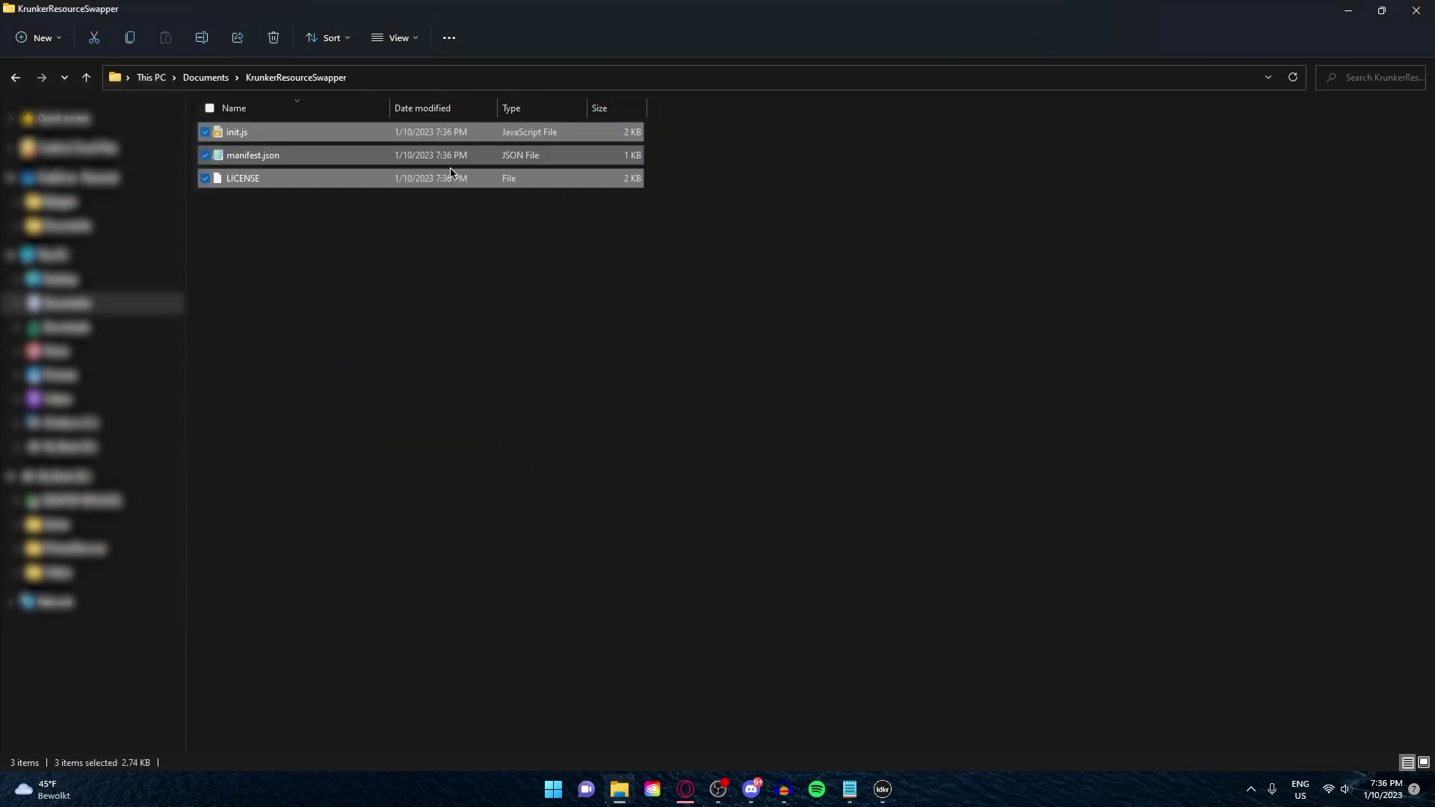
{"action": "left_click_drag", "start_coordinate": [754, 224], "coordinate": [448, 133]}
- Make a new subfolder named 'css' inside KrunkerResourceSwapper and open it
{"action": "left_click", "coordinate": [326, 235]}
{"action": "right_click", "coordinate": [325, 233]}
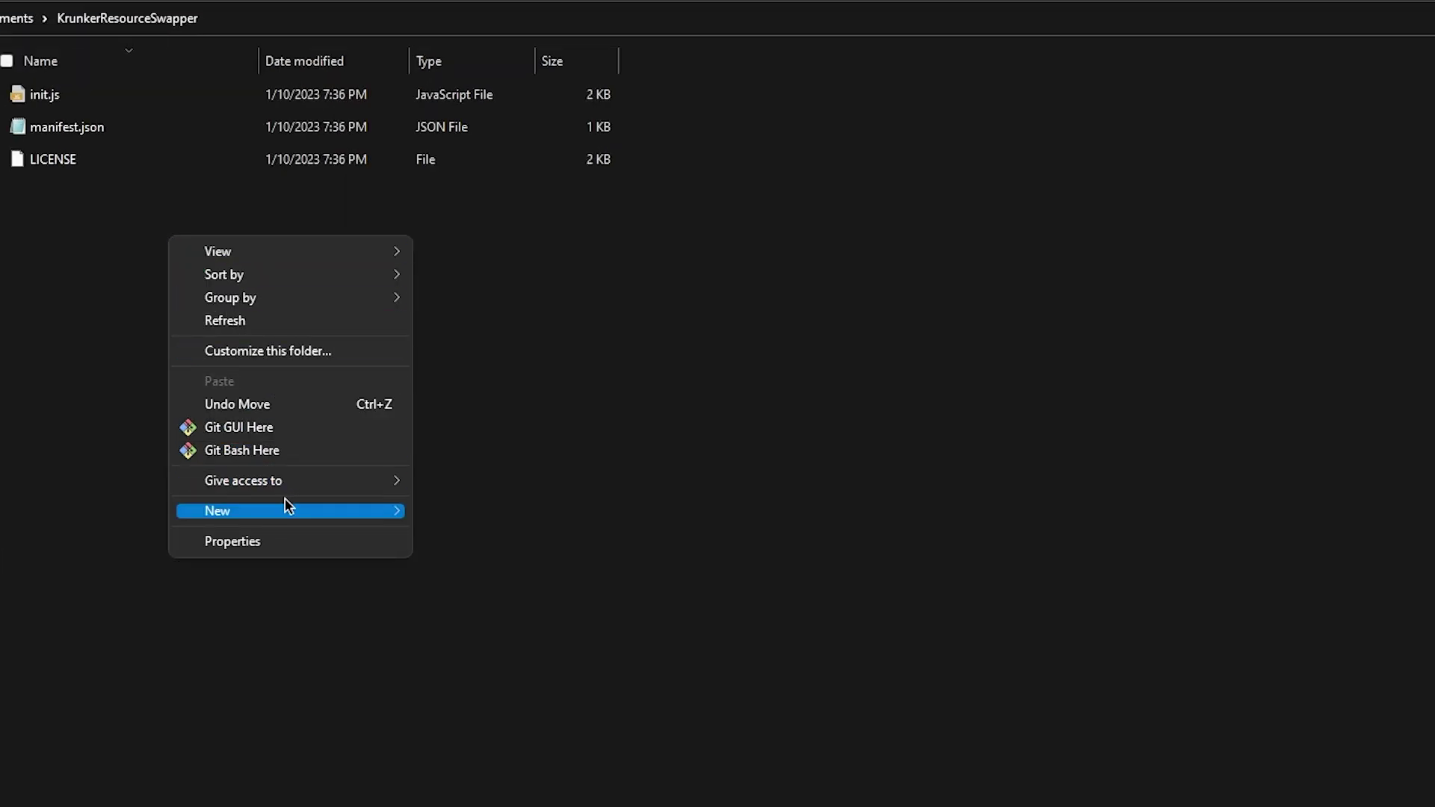
{"action": "mouse_move", "coordinate": [285, 508]}
{"action": "left_click", "coordinate": [419, 509]}
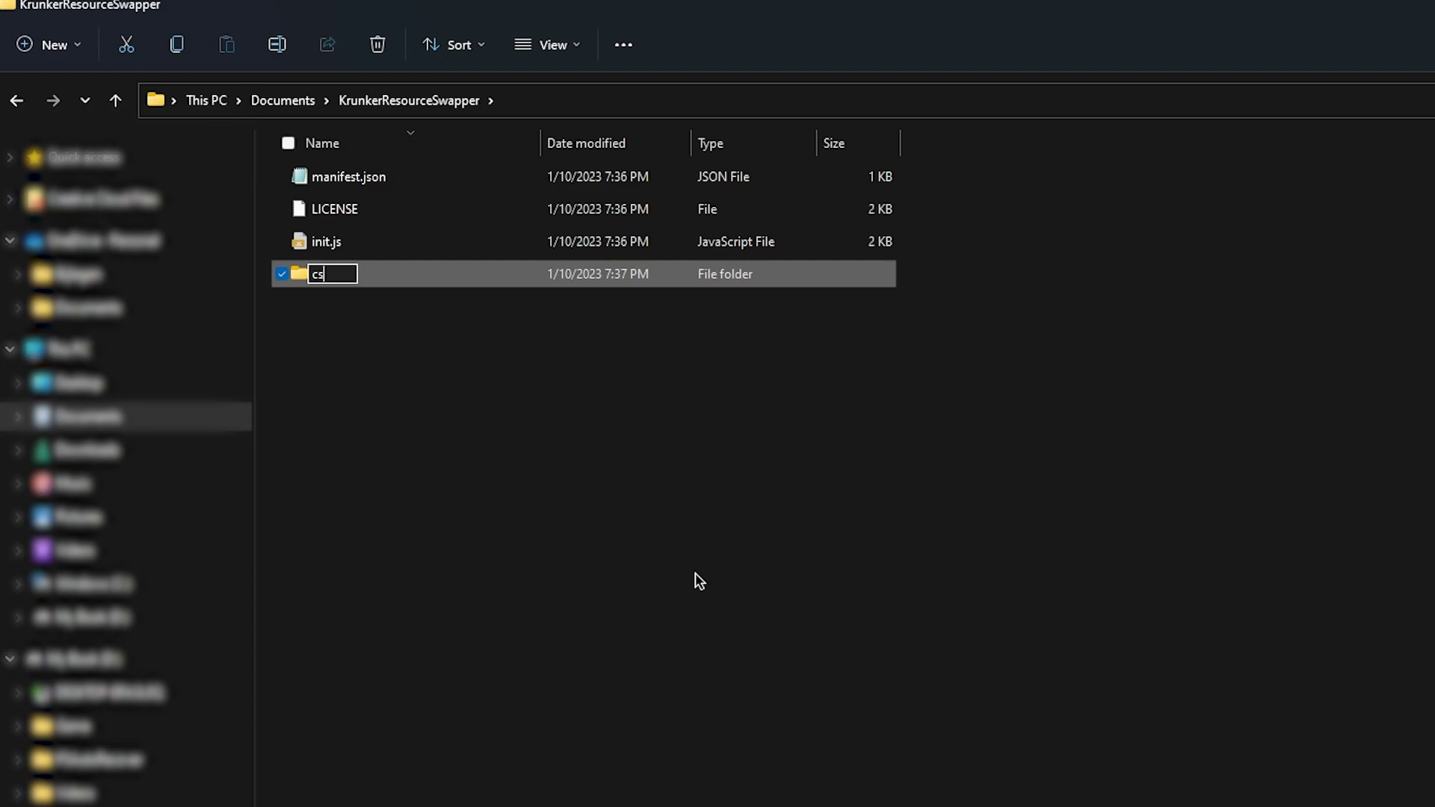
{"action": "type", "text": "css"}
{"action": "left_click", "coordinate": [698, 582]}
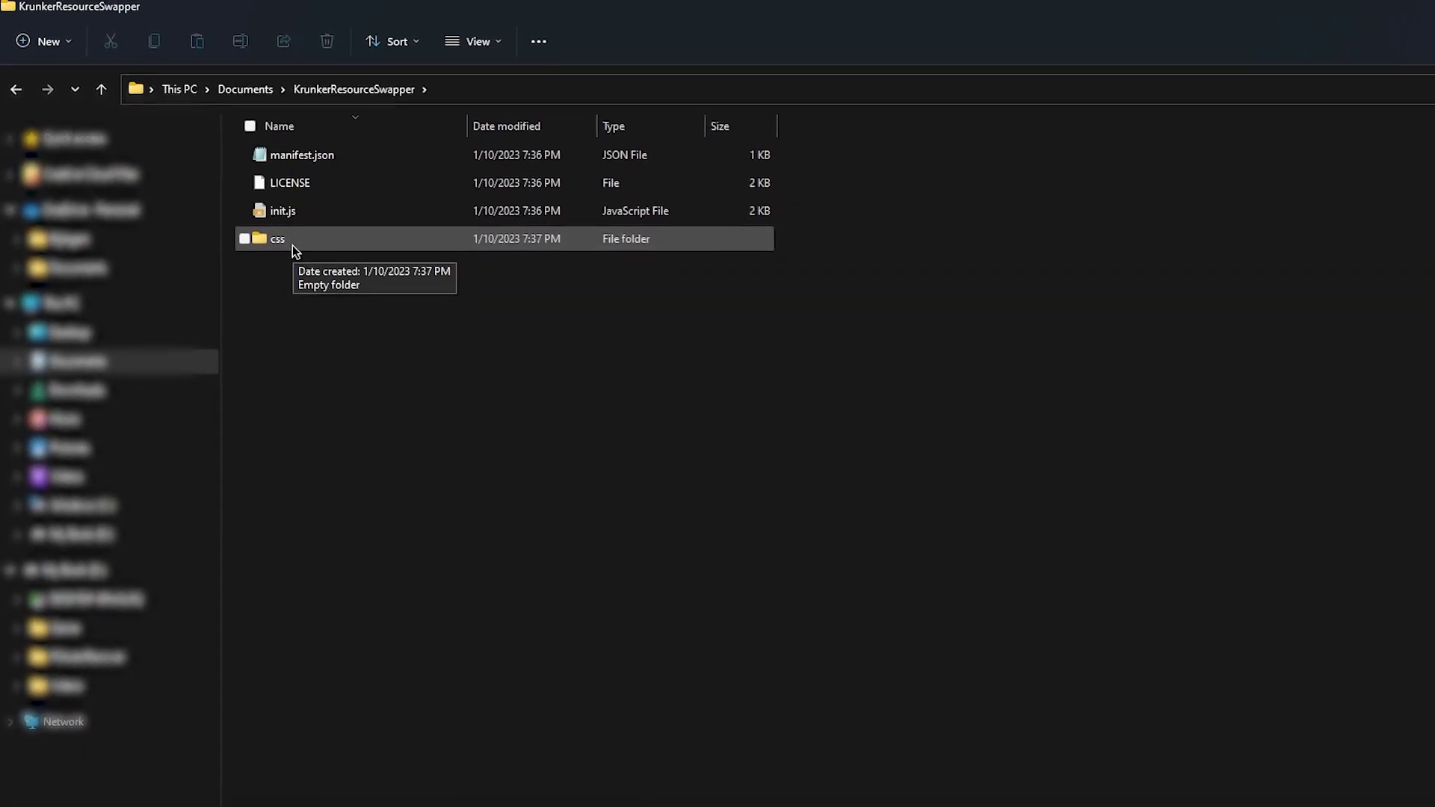
{"action": "left_click", "coordinate": [294, 247]}
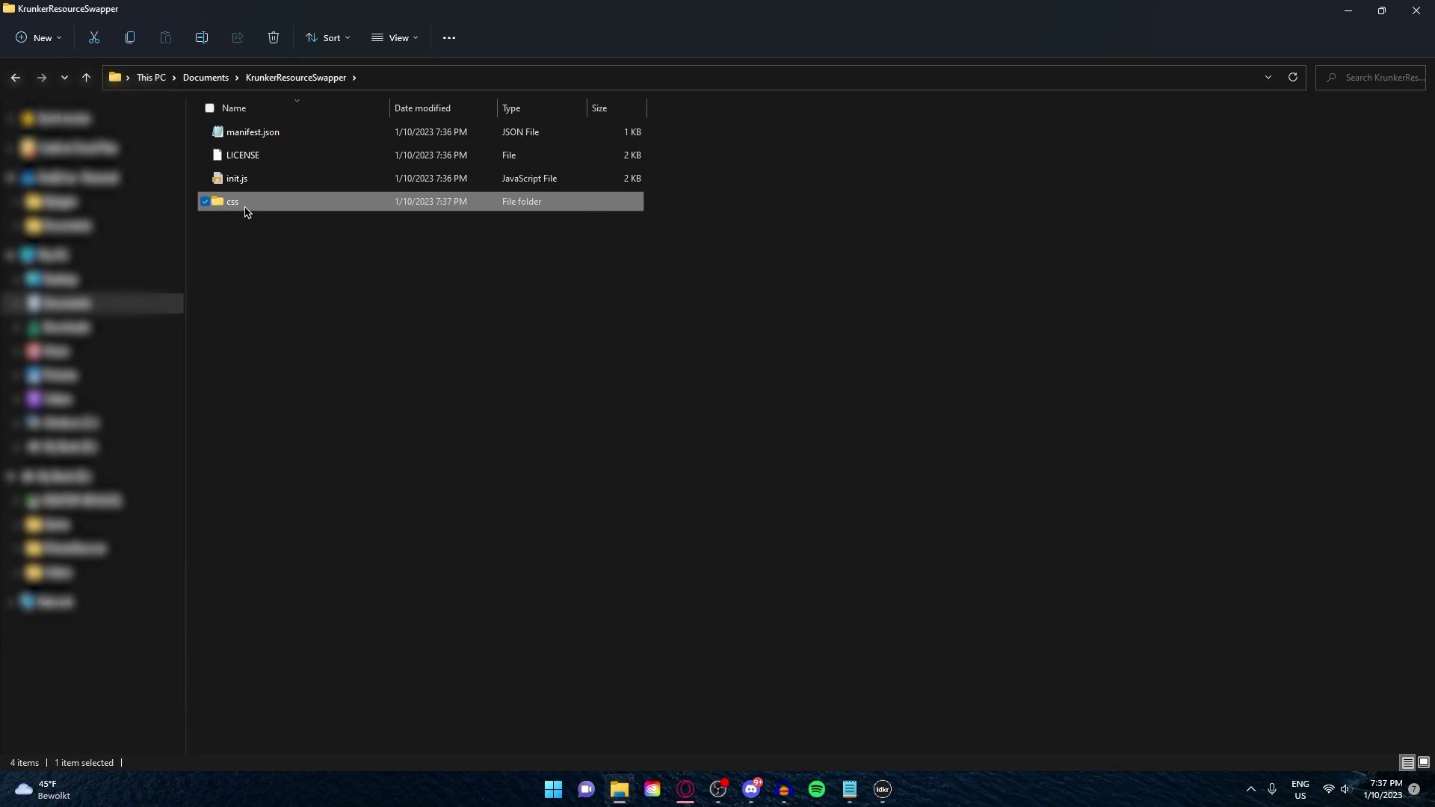
{"action": "double_click", "coordinate": [247, 209]}
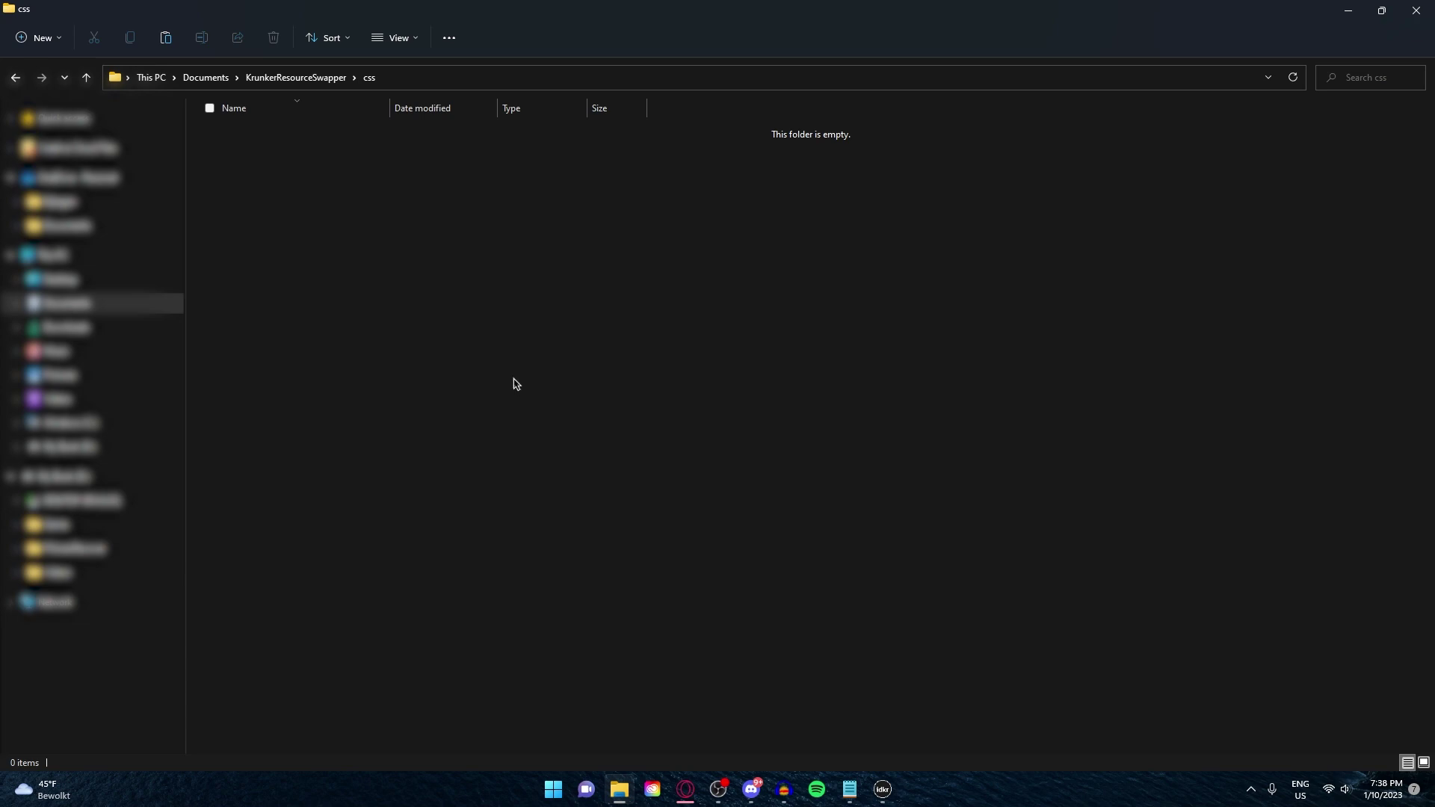
- Paste the CSS file into the css folder and rename it main_custom.css
{"action": "key", "text": "ctrl+v"}
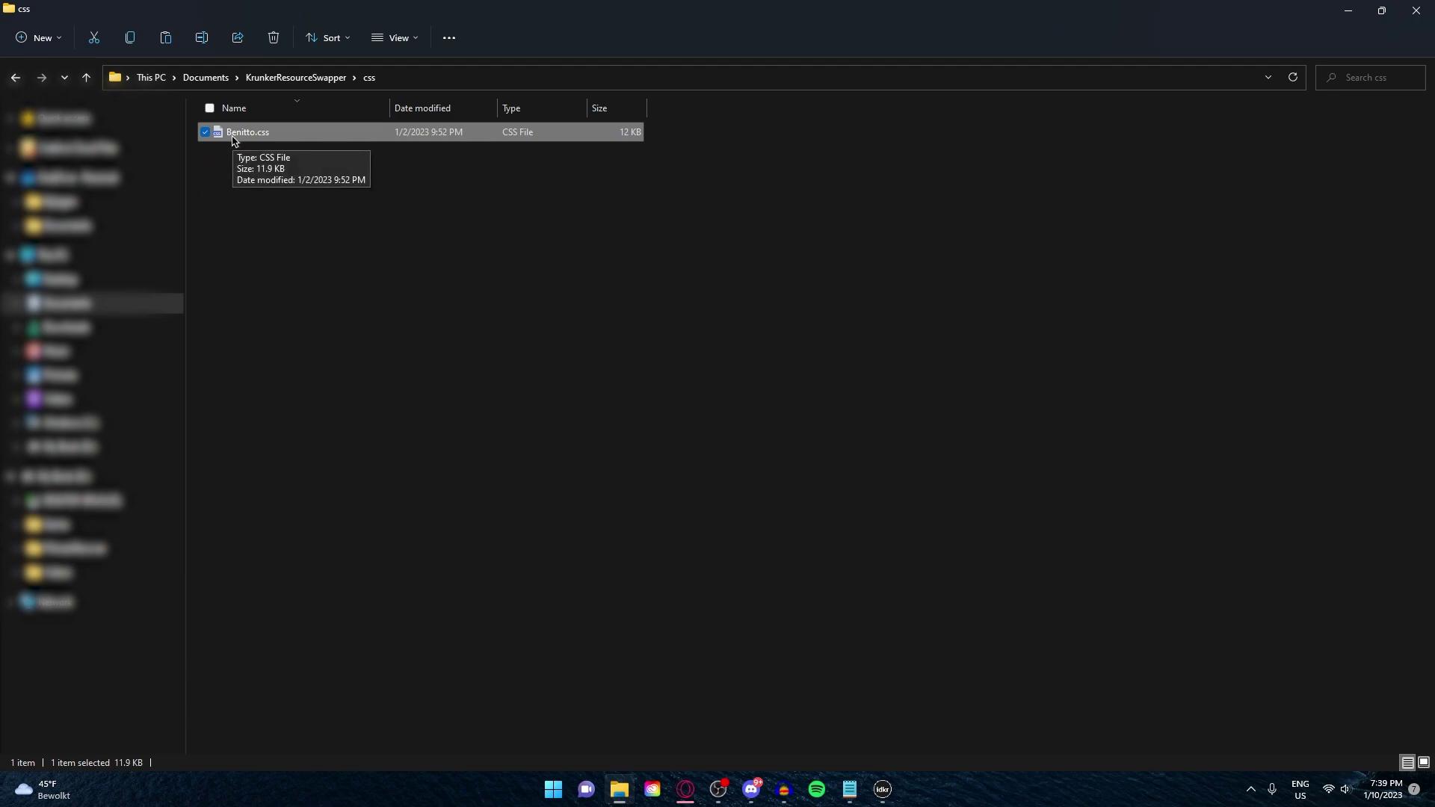
{"action": "left_click", "coordinate": [348, 218]}
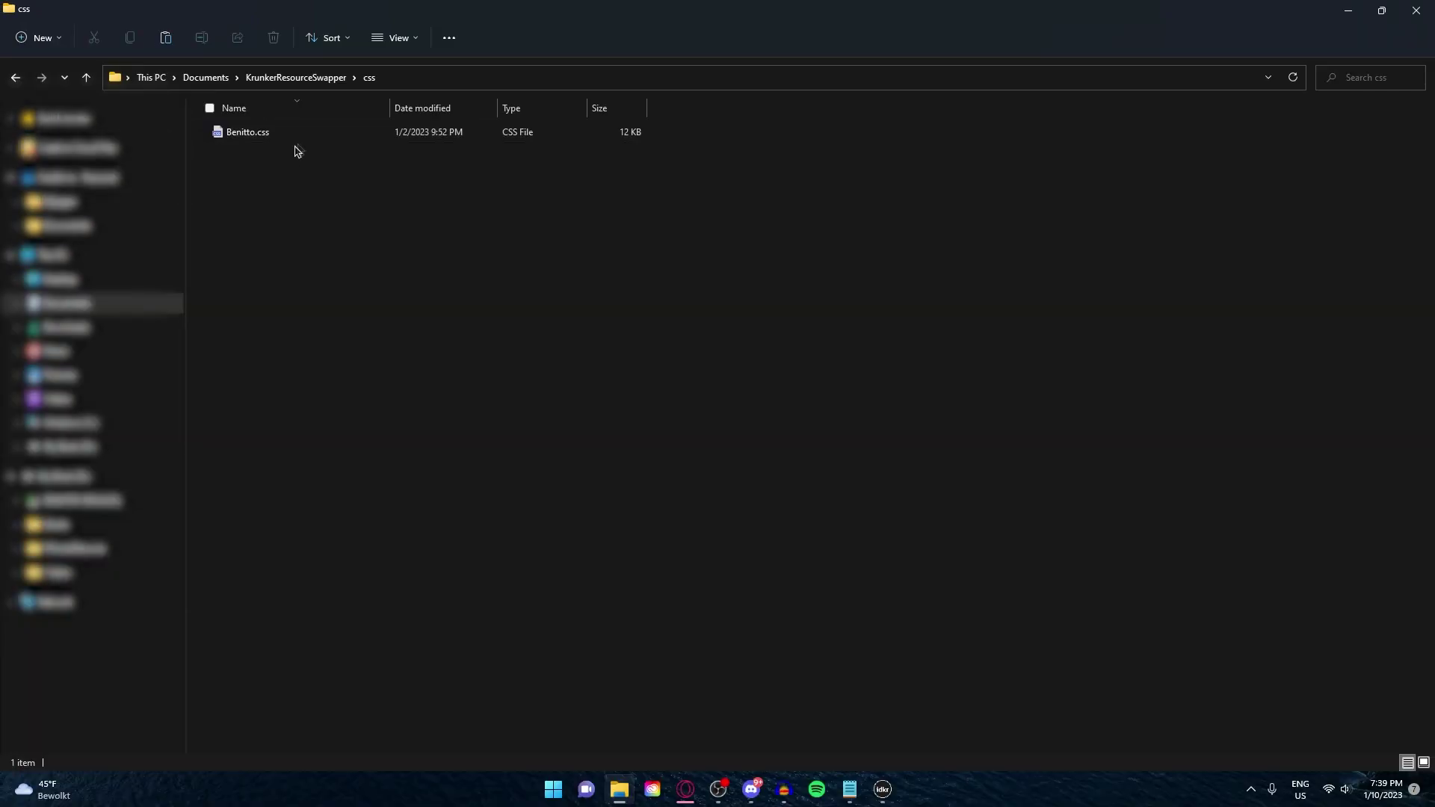
{"action": "left_click", "coordinate": [315, 132]}
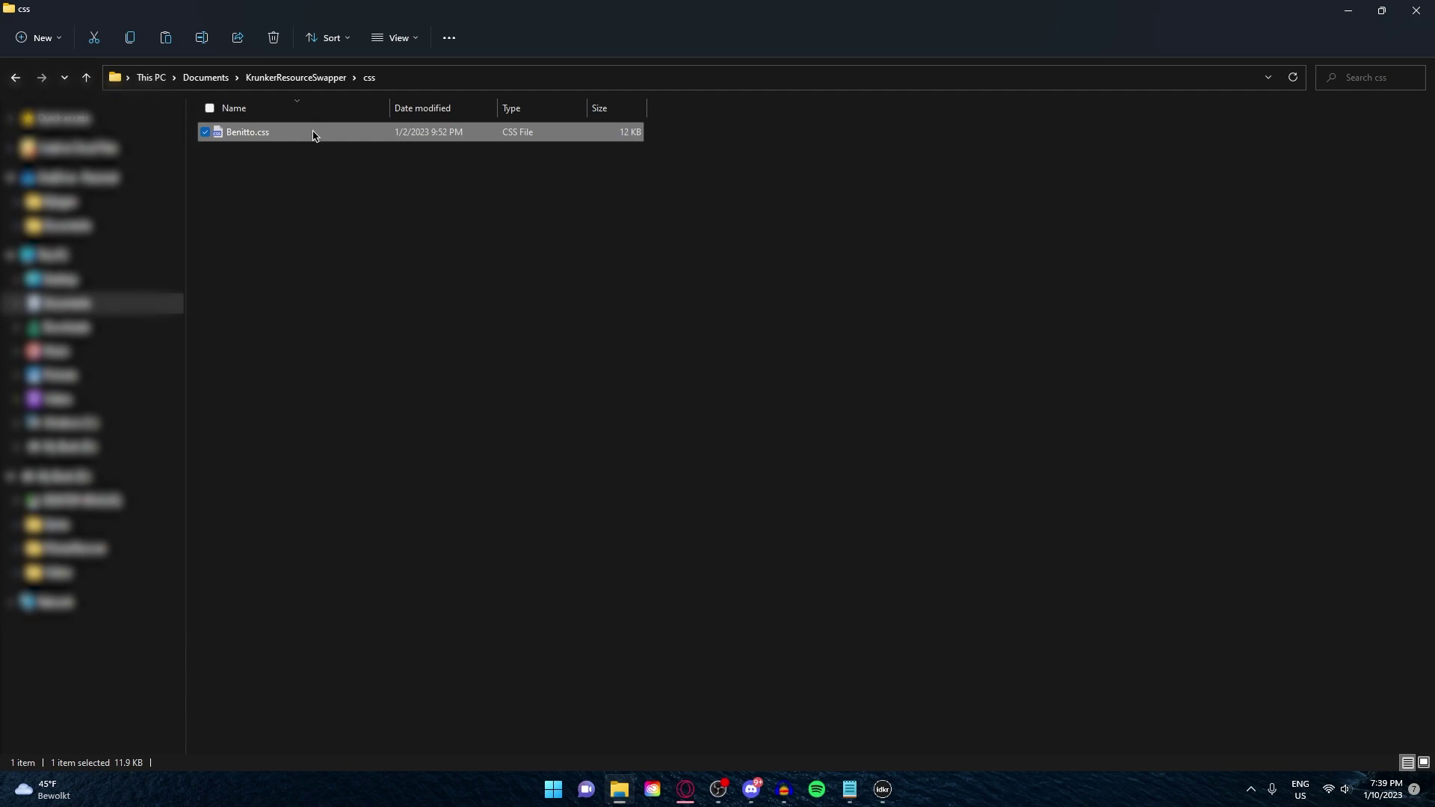
{"action": "right_click", "coordinate": [312, 135]}
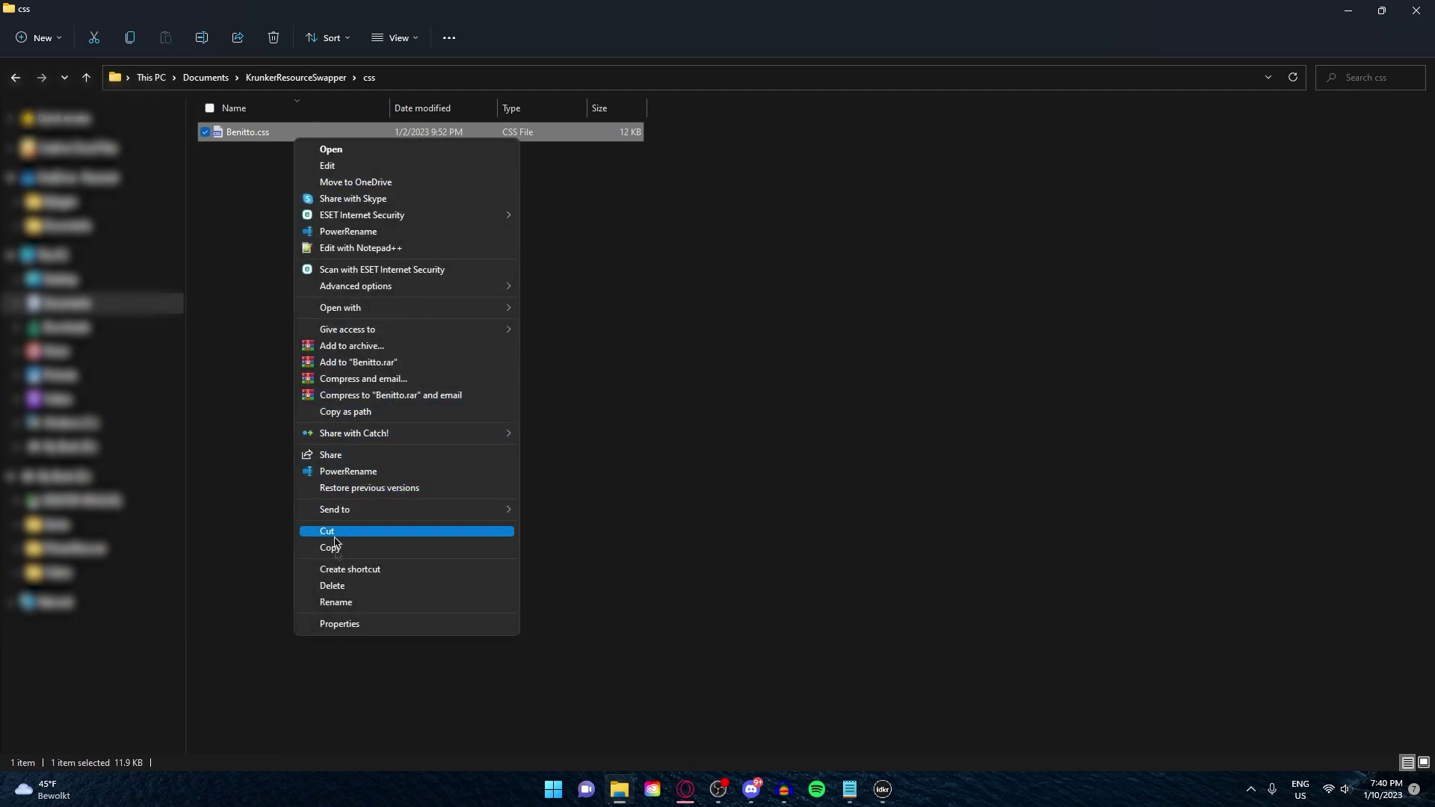
{"action": "left_click", "coordinate": [336, 598]}
{"action": "type", "text": "main"}
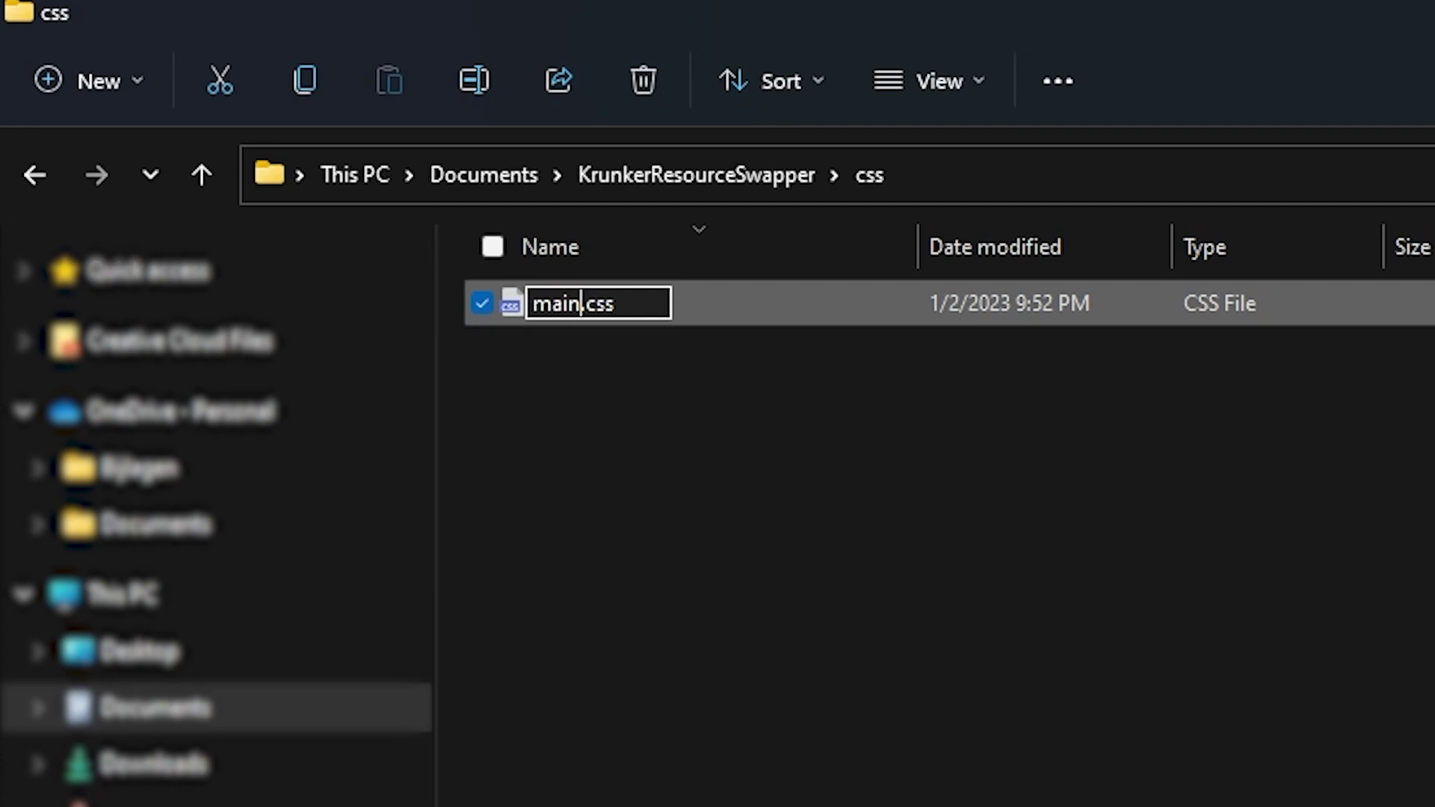
{"action": "type", "text": "_custom"}
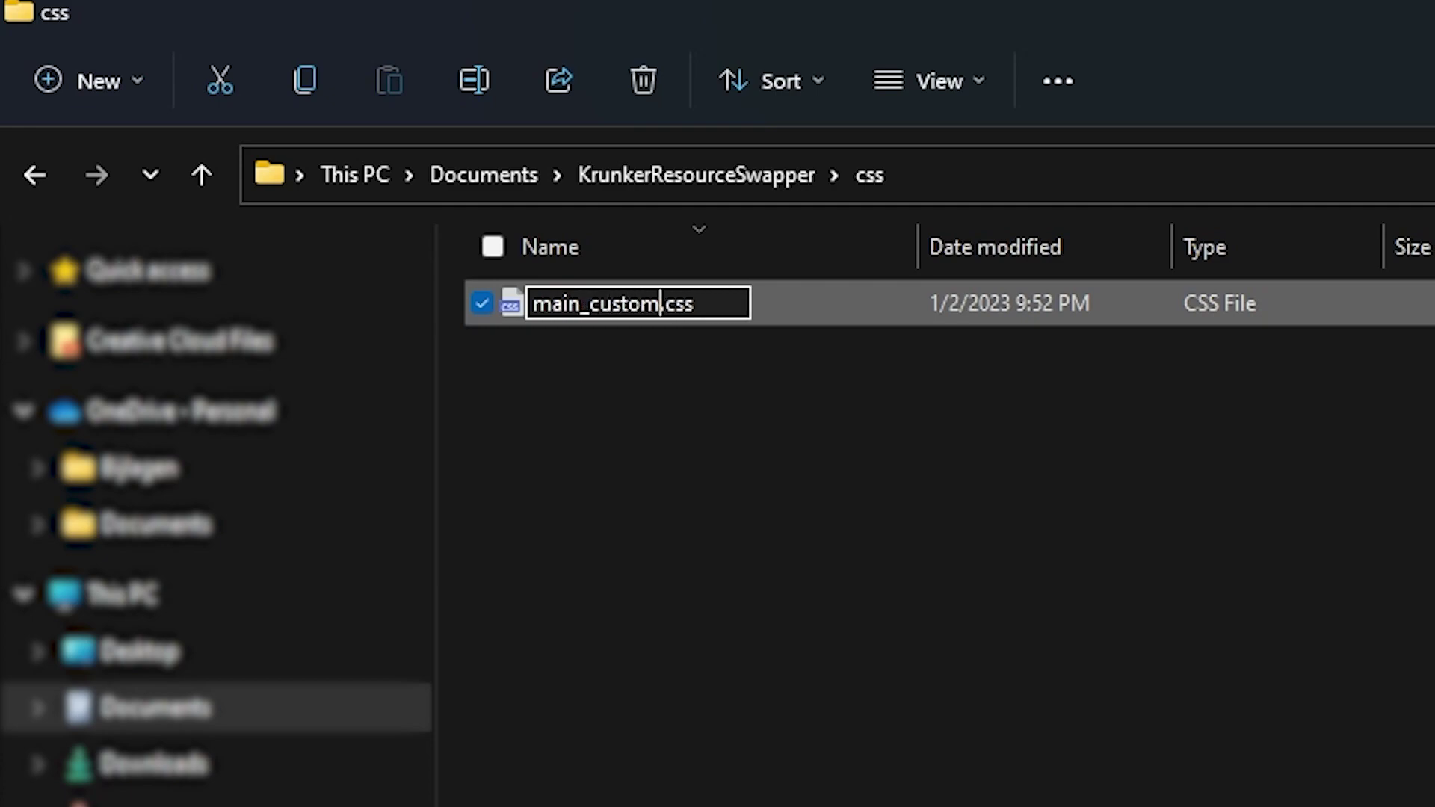
{"action": "left_click", "coordinate": [1431, 505]}
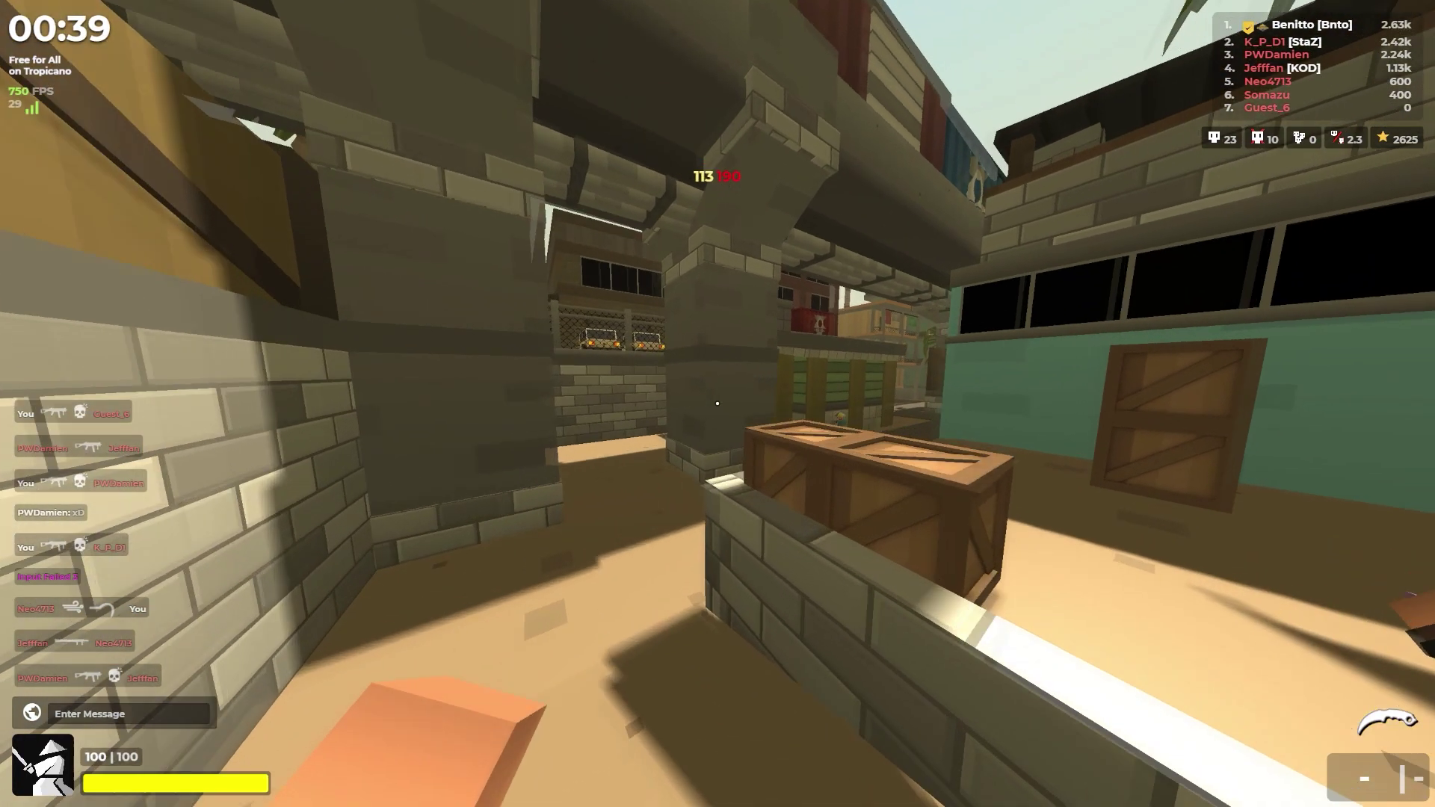
- Back in Krunker, fire at an opponent until landing a headshot, then reload
{"action": "left_click", "coordinate": [717, 404]}
{"action": "left_click", "coordinate": [717, 404]}
{"action": "left_click", "coordinate": [718, 404]}
{"action": "left_click", "coordinate": [717, 403]}
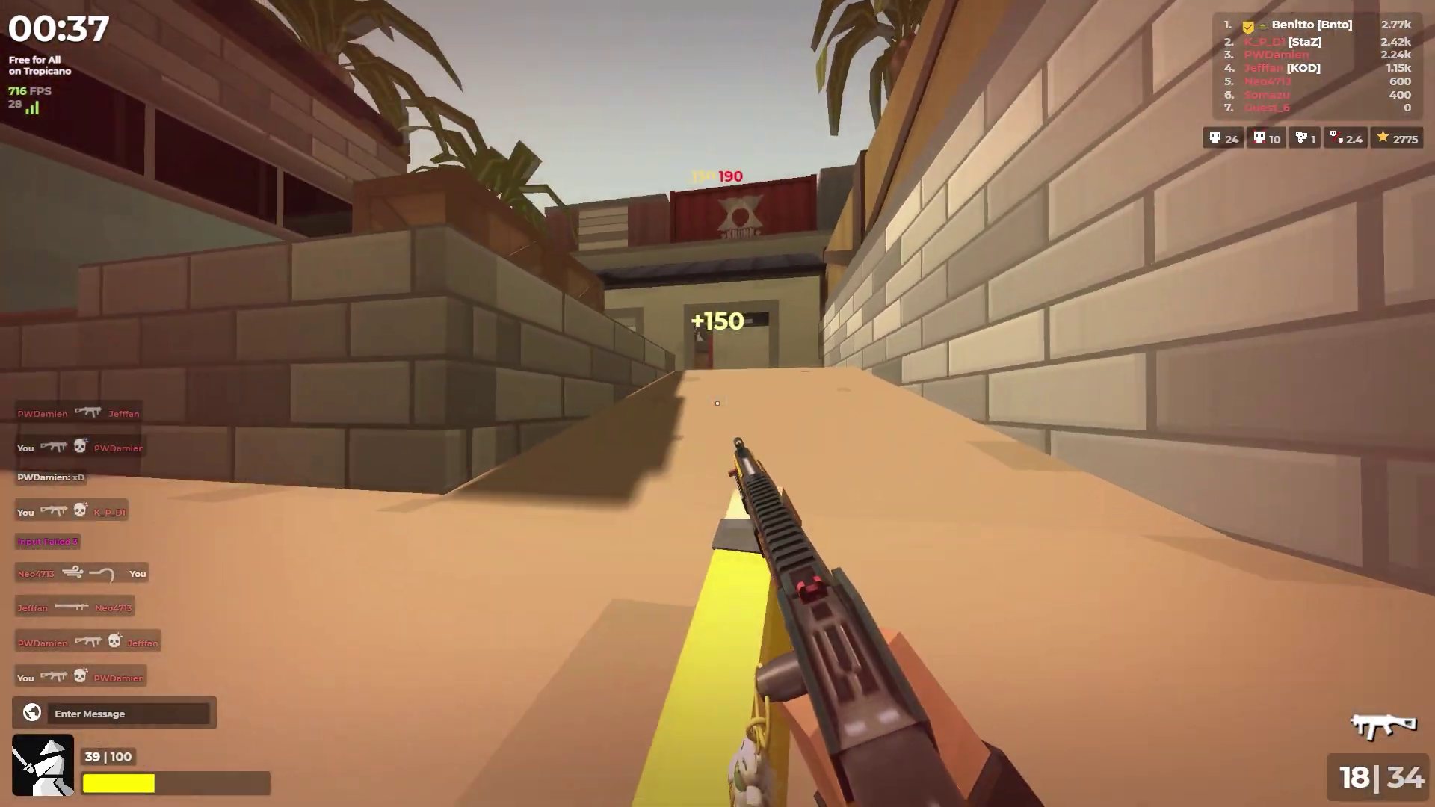
{"action": "key", "text": "r"}
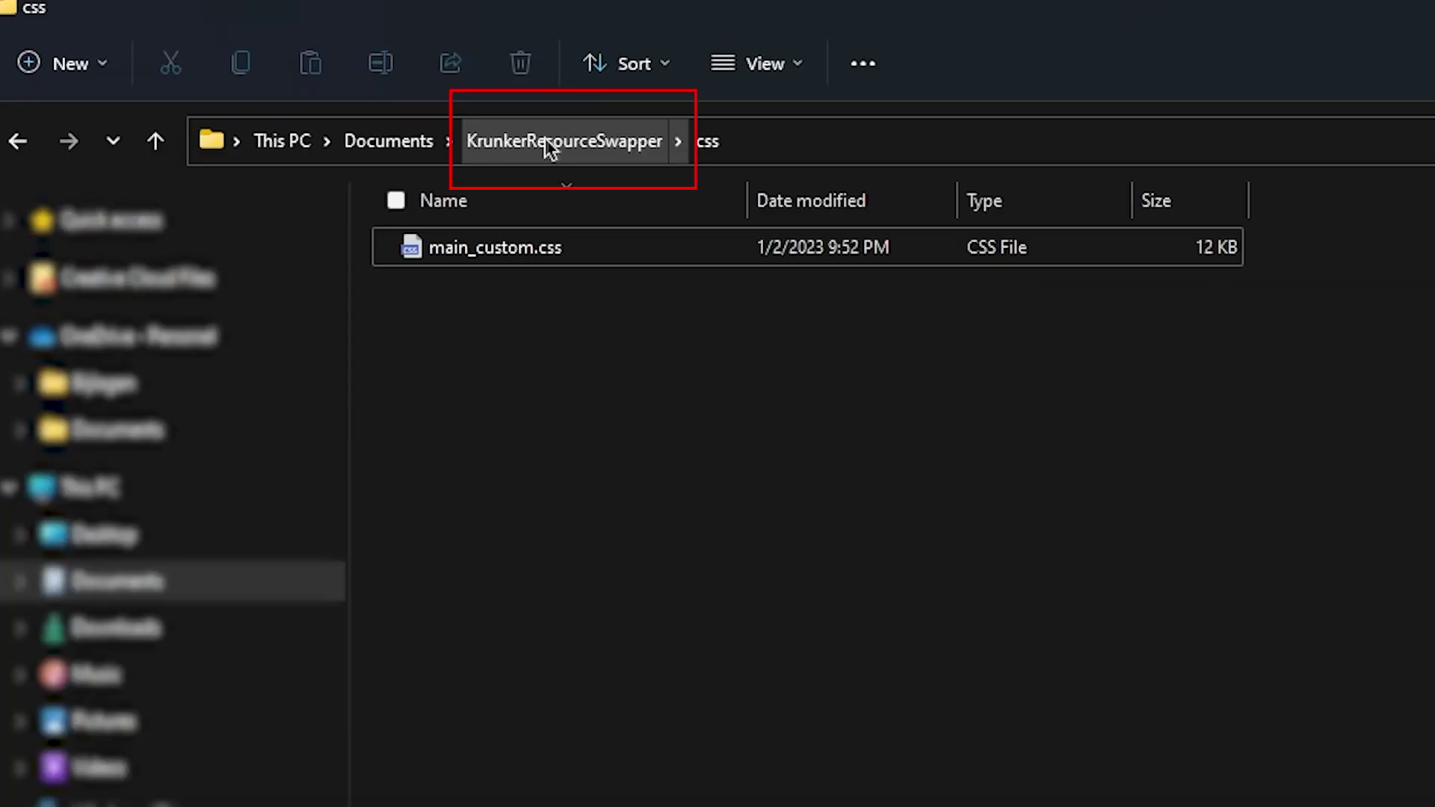
- Copy the KrunkerResourceSwapper folder's full path from the address bar, then return to the idkr client
{"action": "left_click", "coordinate": [608, 142]}
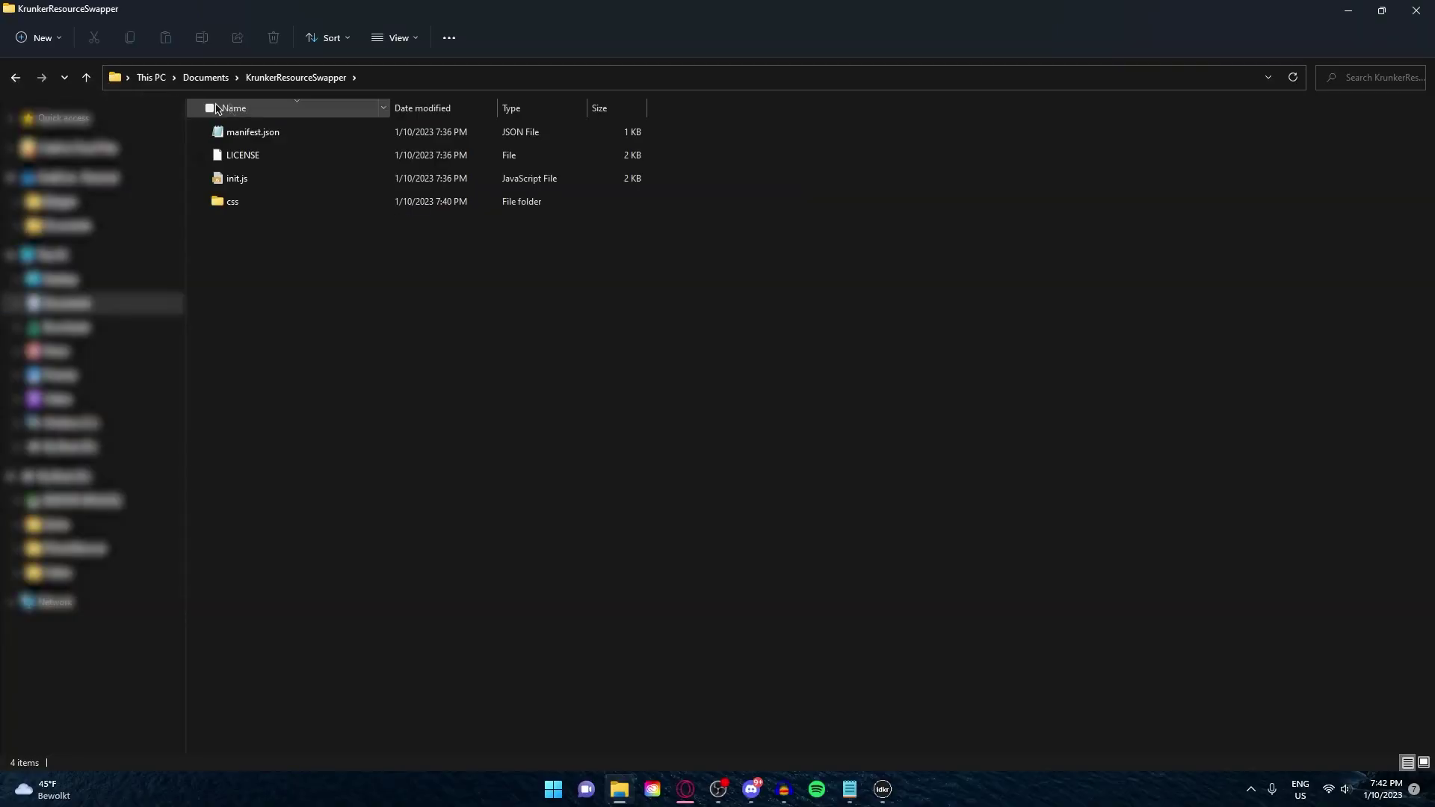
{"action": "left_click", "coordinate": [451, 80]}
{"action": "right_click", "coordinate": [326, 81]}
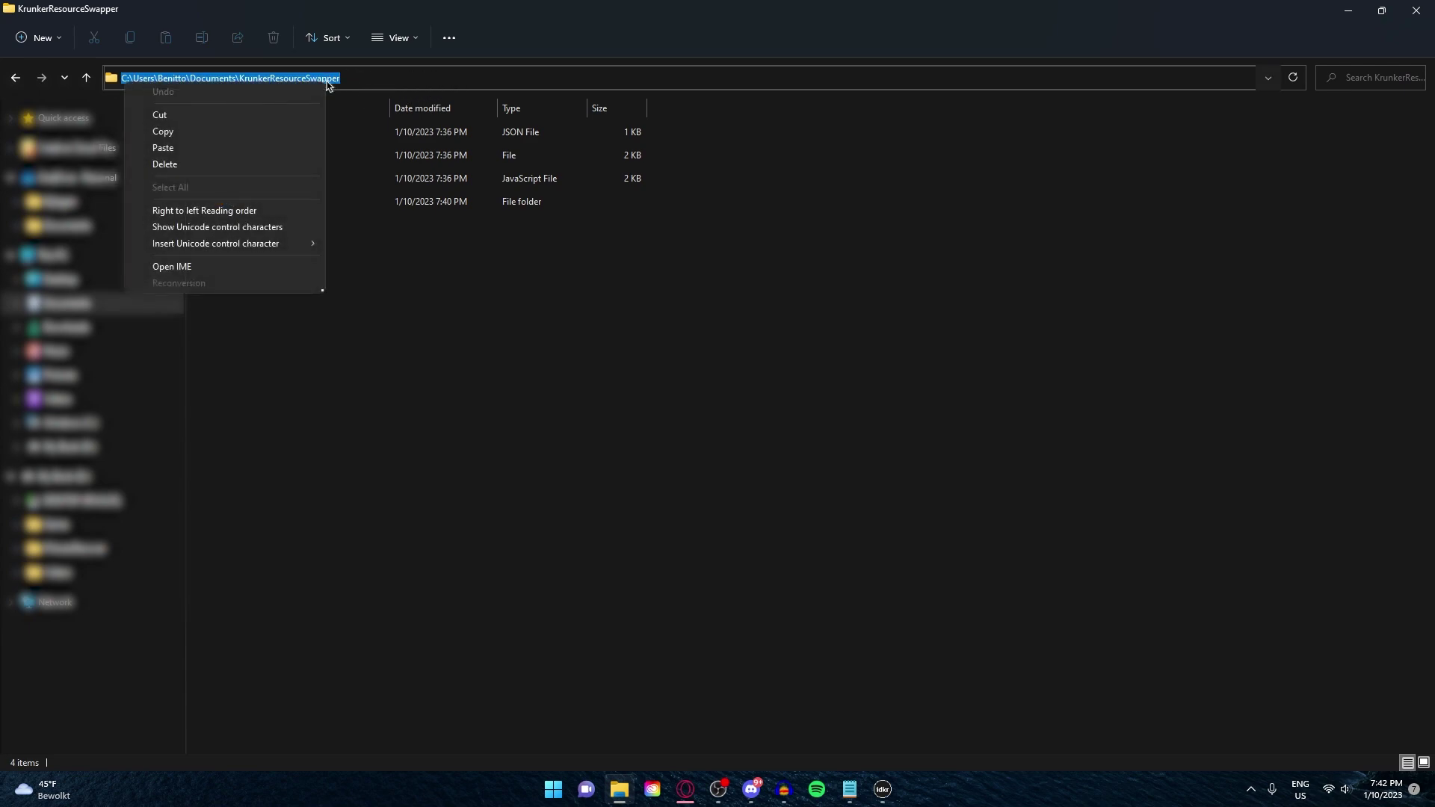
{"action": "left_click", "coordinate": [243, 133]}
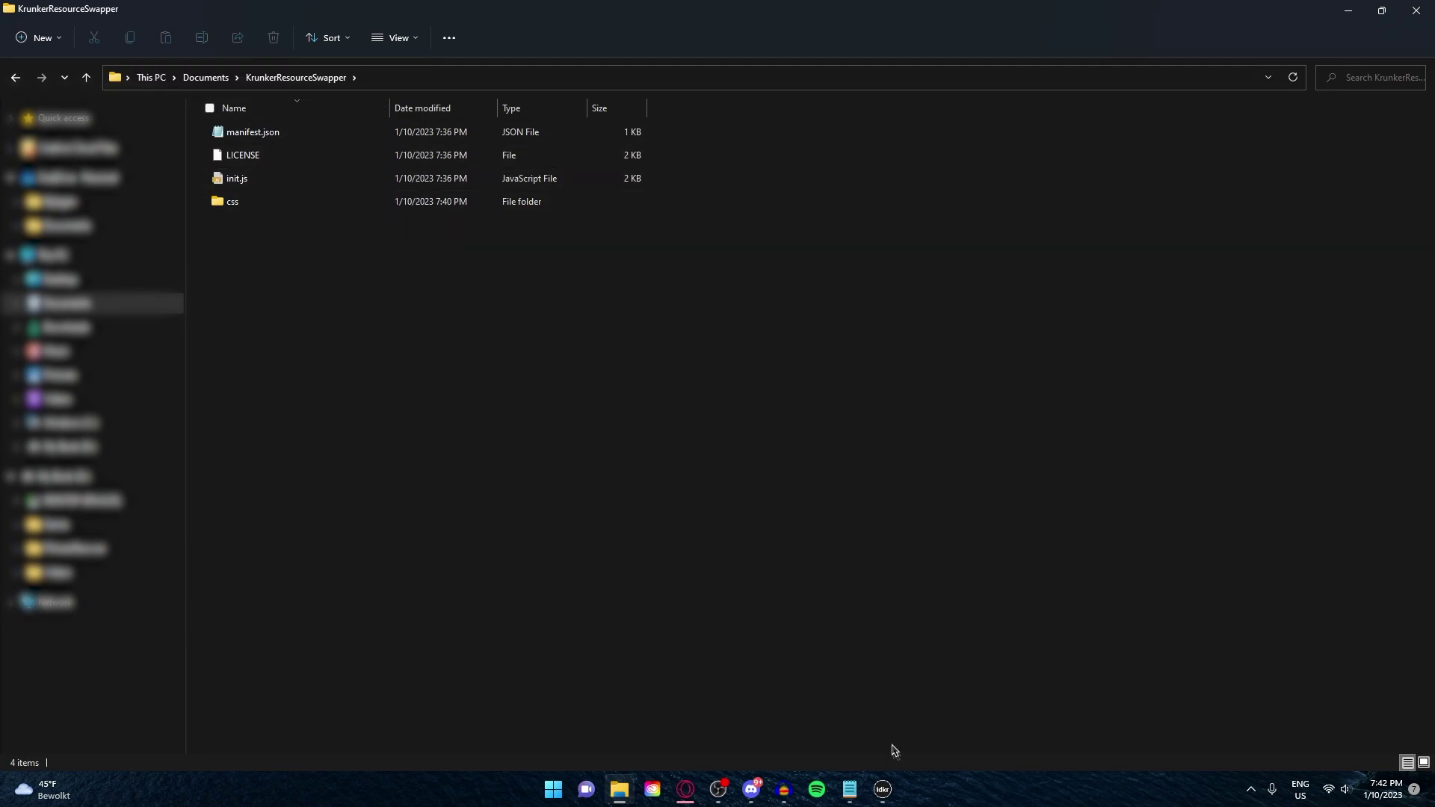
{"action": "left_click", "coordinate": [893, 789]}
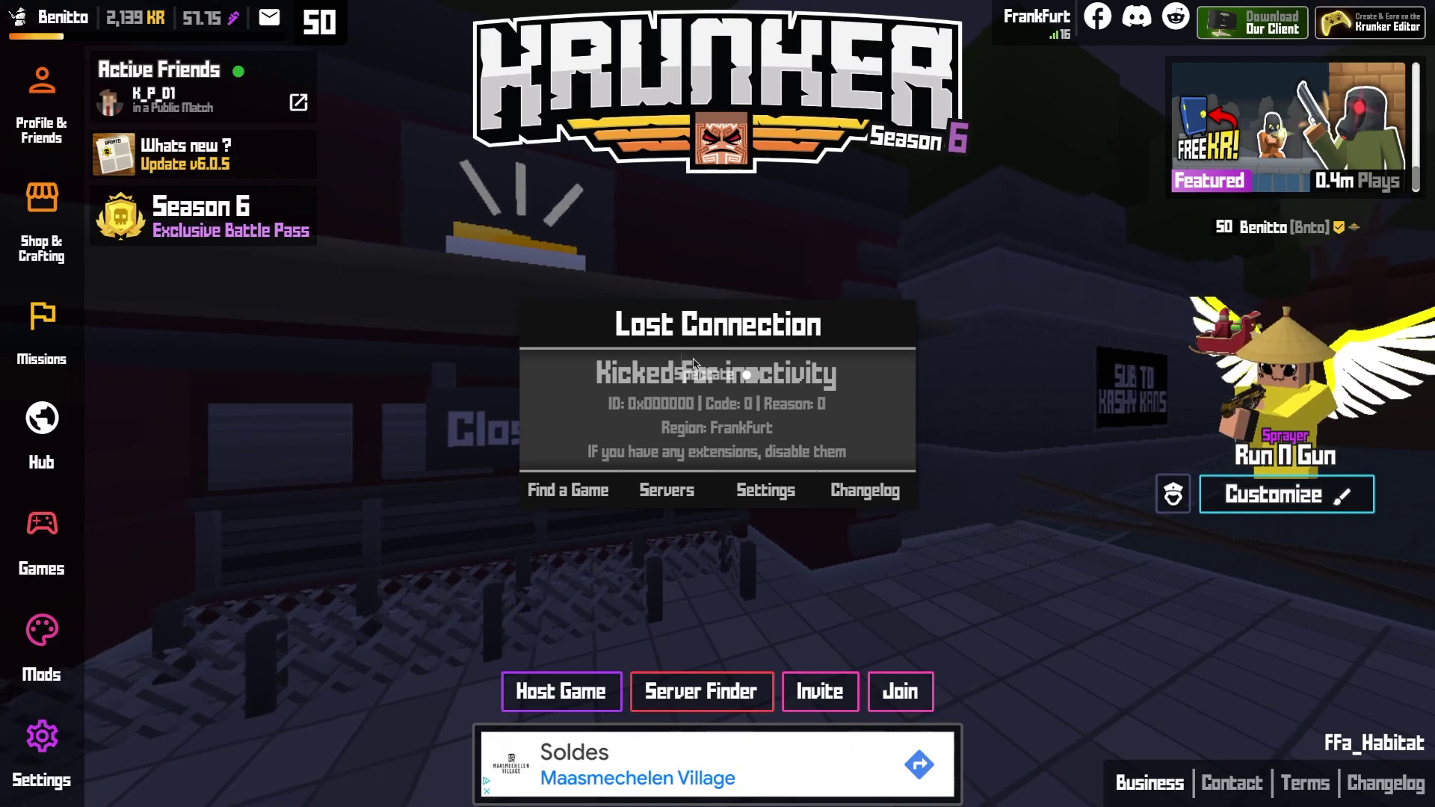
- Paste the KrunkerResourceSwapper path into idkr's Resource Swapper Path setting under Maintenance, then close settings
{"action": "left_click", "coordinate": [767, 493]}
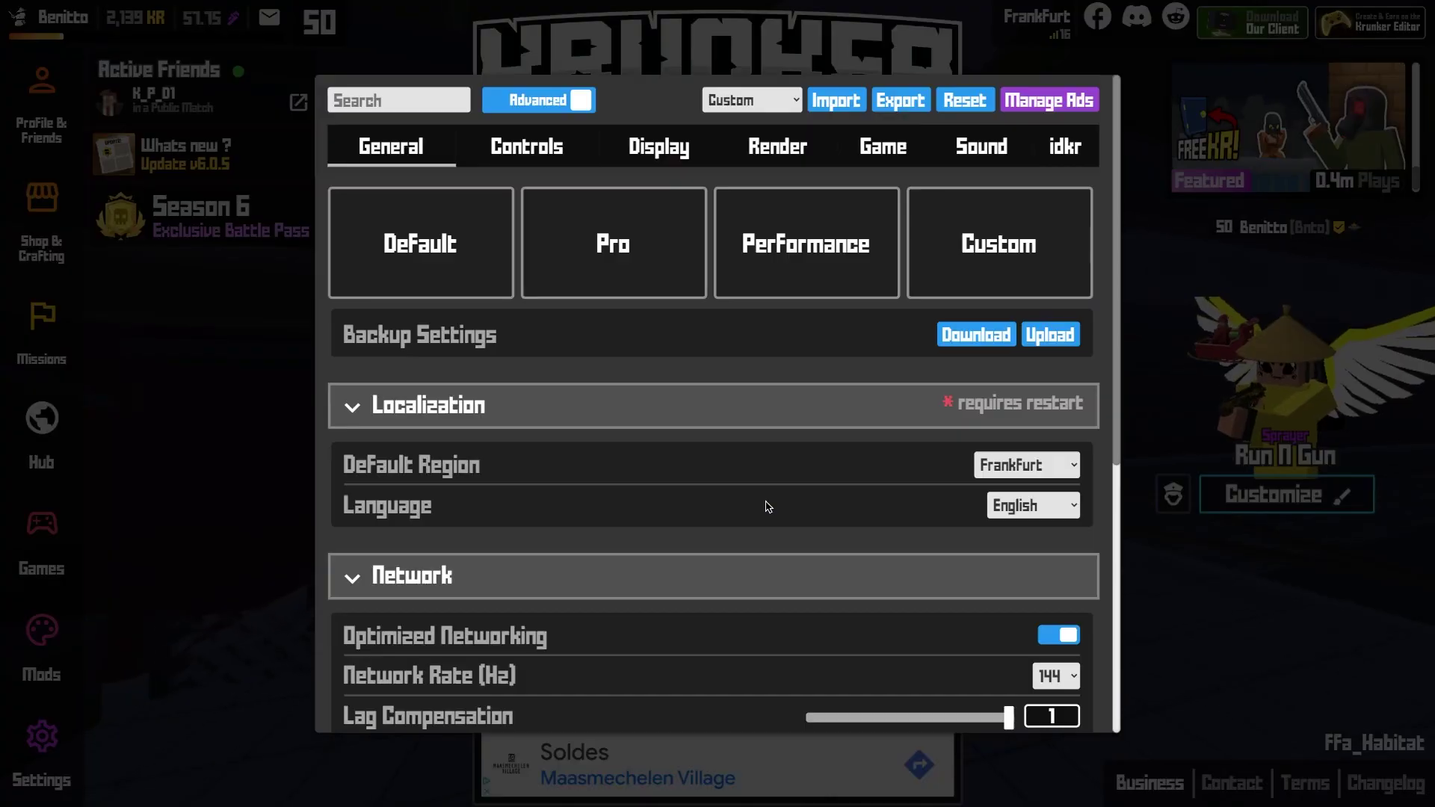
{"action": "left_click", "coordinate": [1069, 148]}
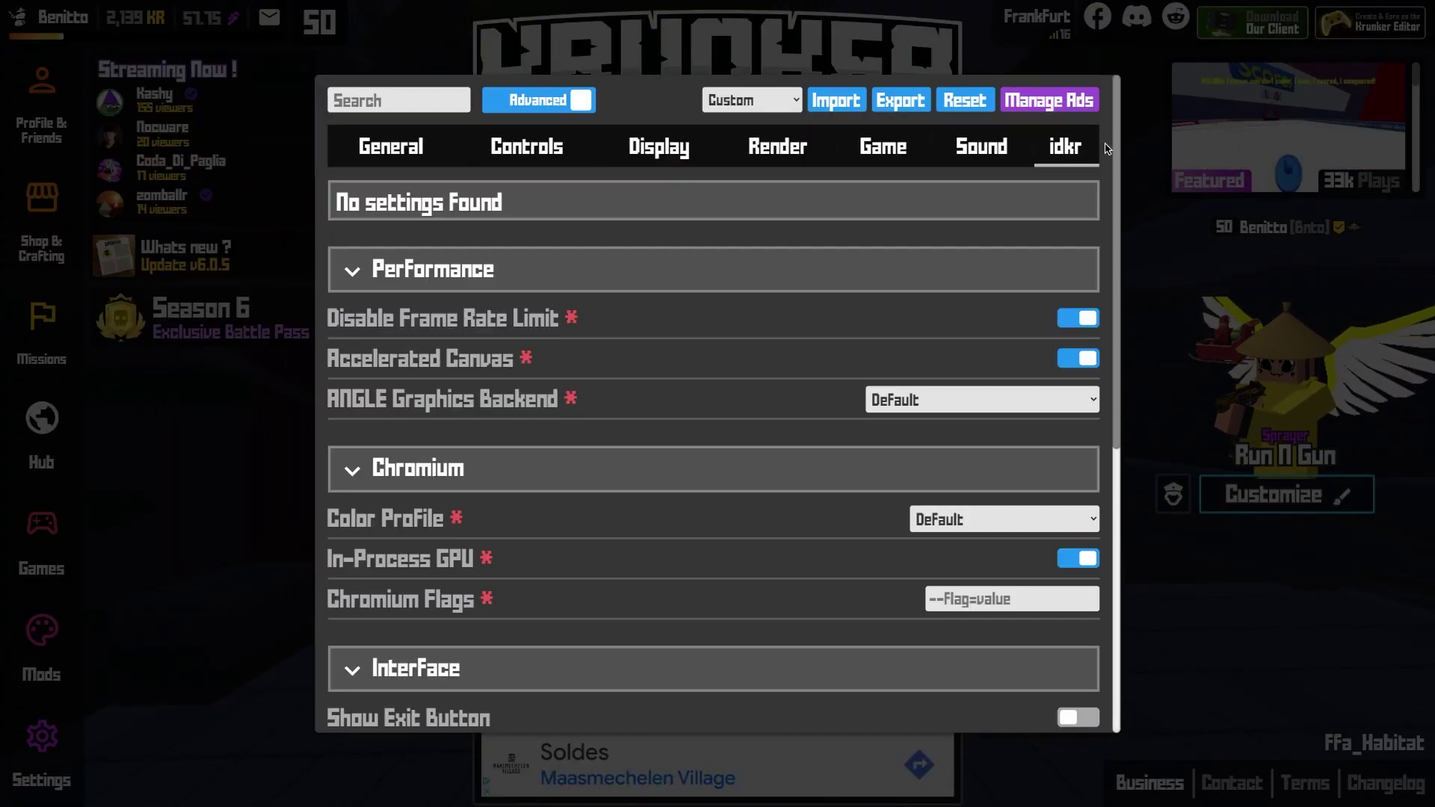
{"action": "scroll", "coordinate": [1100, 352], "scroll_direction": "down", "scroll_amount": 5}
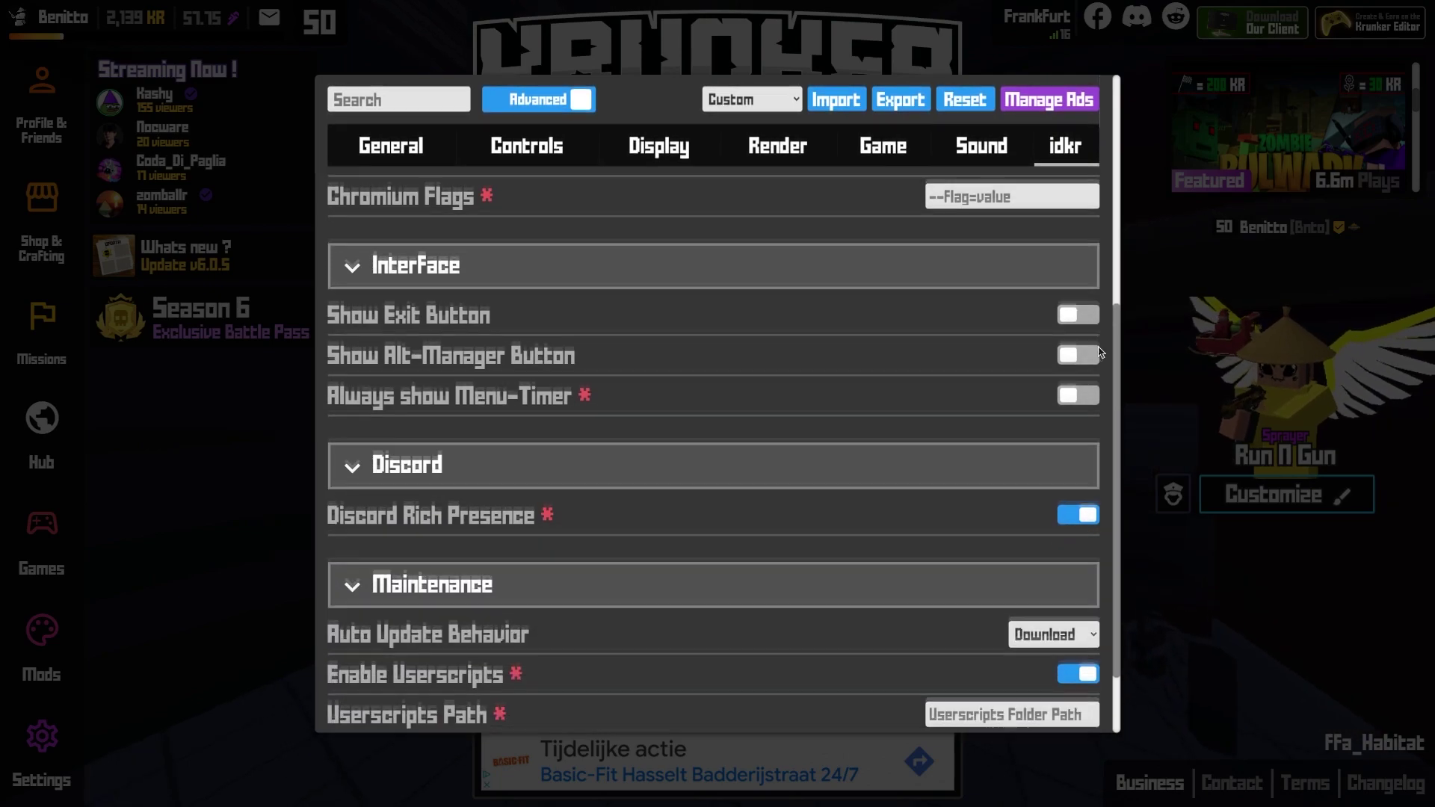
{"action": "scroll", "coordinate": [1100, 352], "scroll_direction": "down", "scroll_amount": 1}
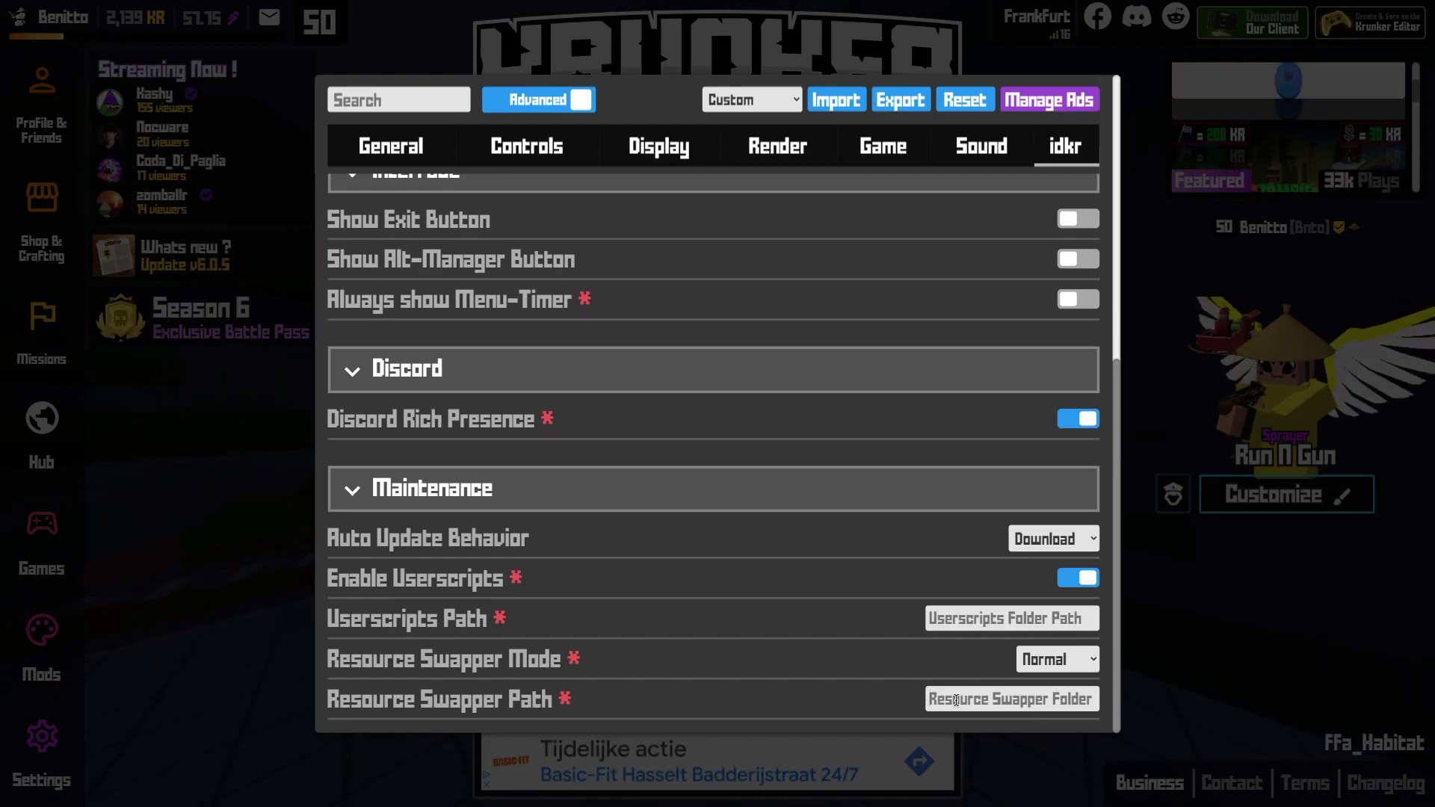
{"action": "left_click", "coordinate": [927, 696]}
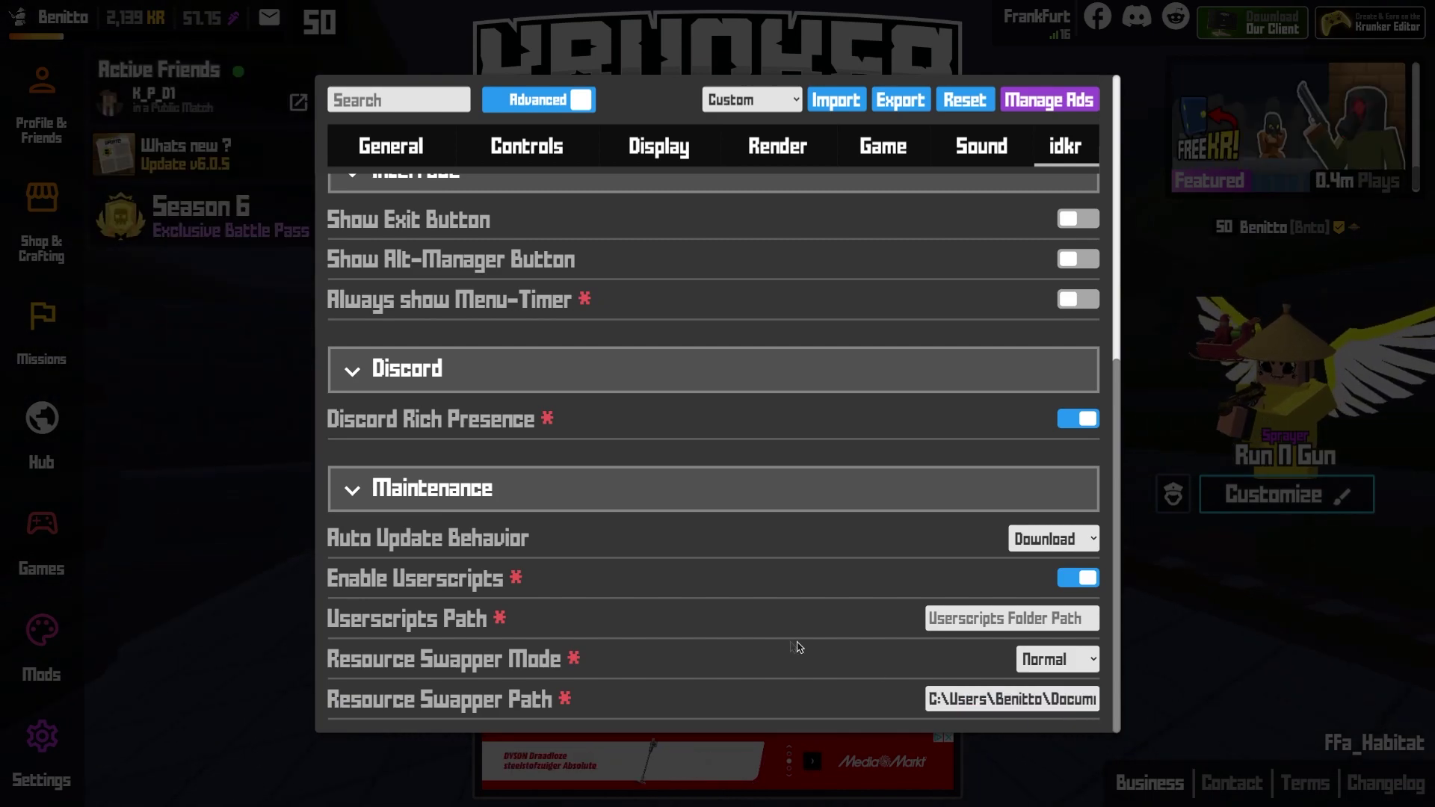
{"action": "left_click", "coordinate": [210, 532]}
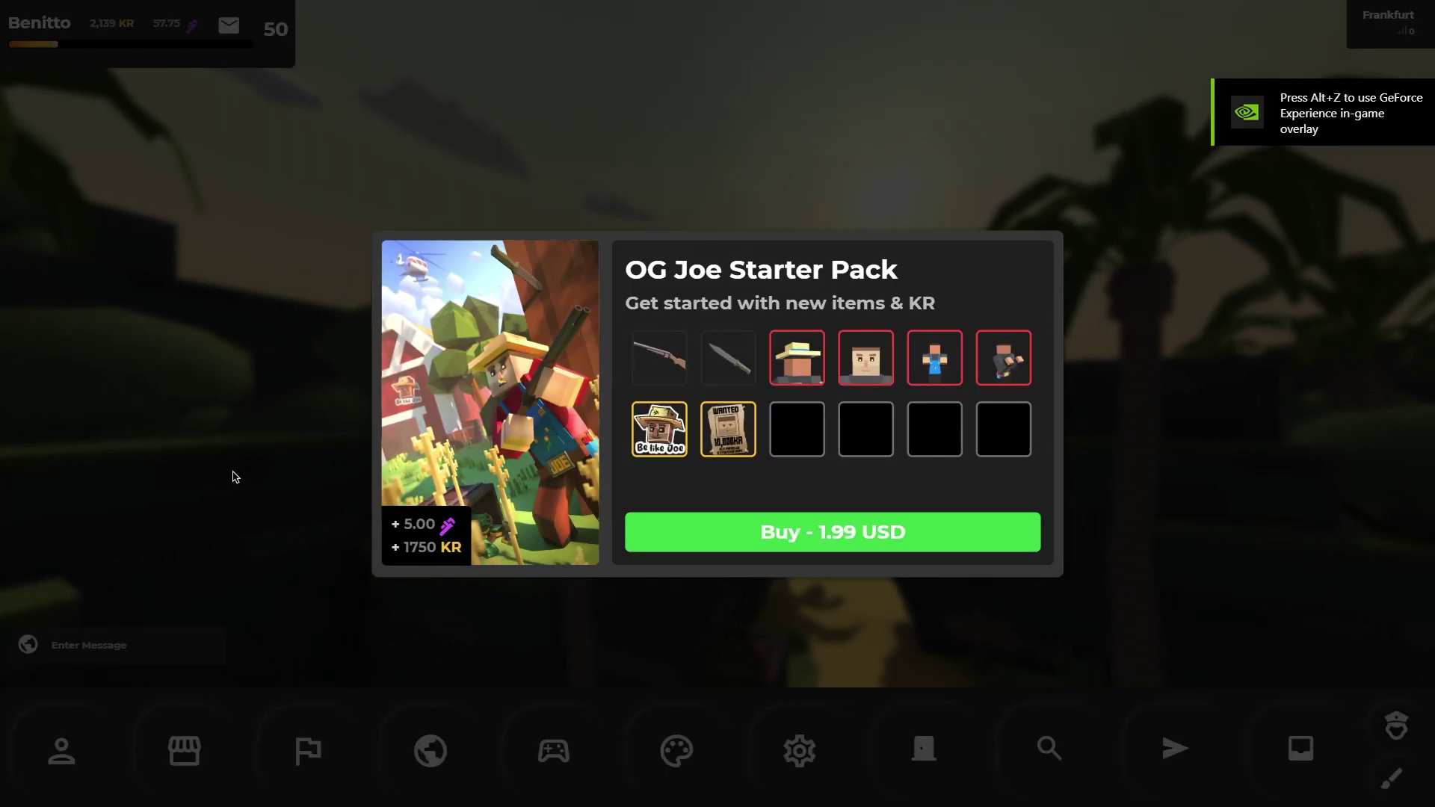
- Close the OG Joe Starter Pack popup by clicking outside it
{"action": "left_click", "coordinate": [224, 476]}
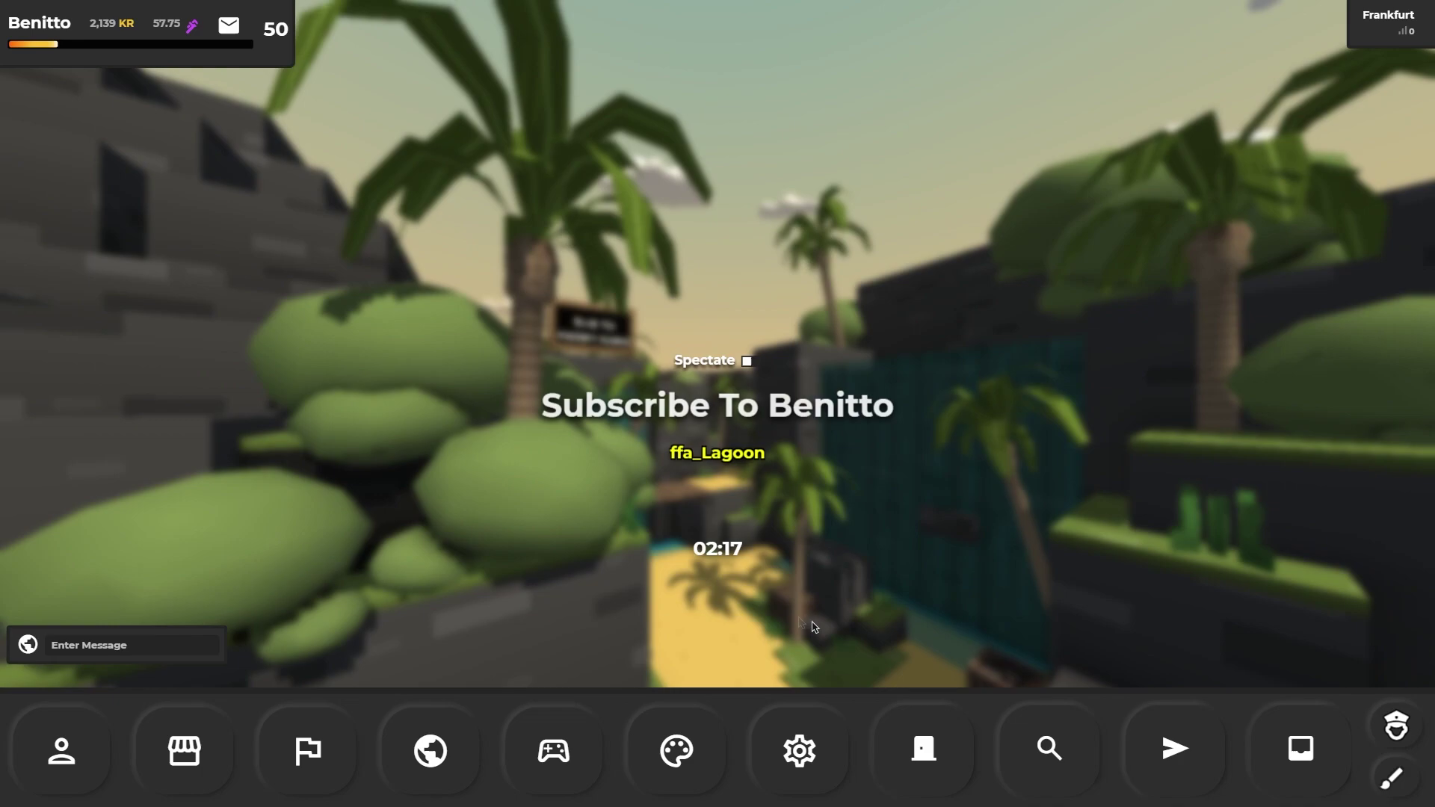
- Spawn into ffa_Lagoon, advance along the canyon path and shoot down an opponent, then reload
{"action": "left_click", "coordinate": [791, 606]}
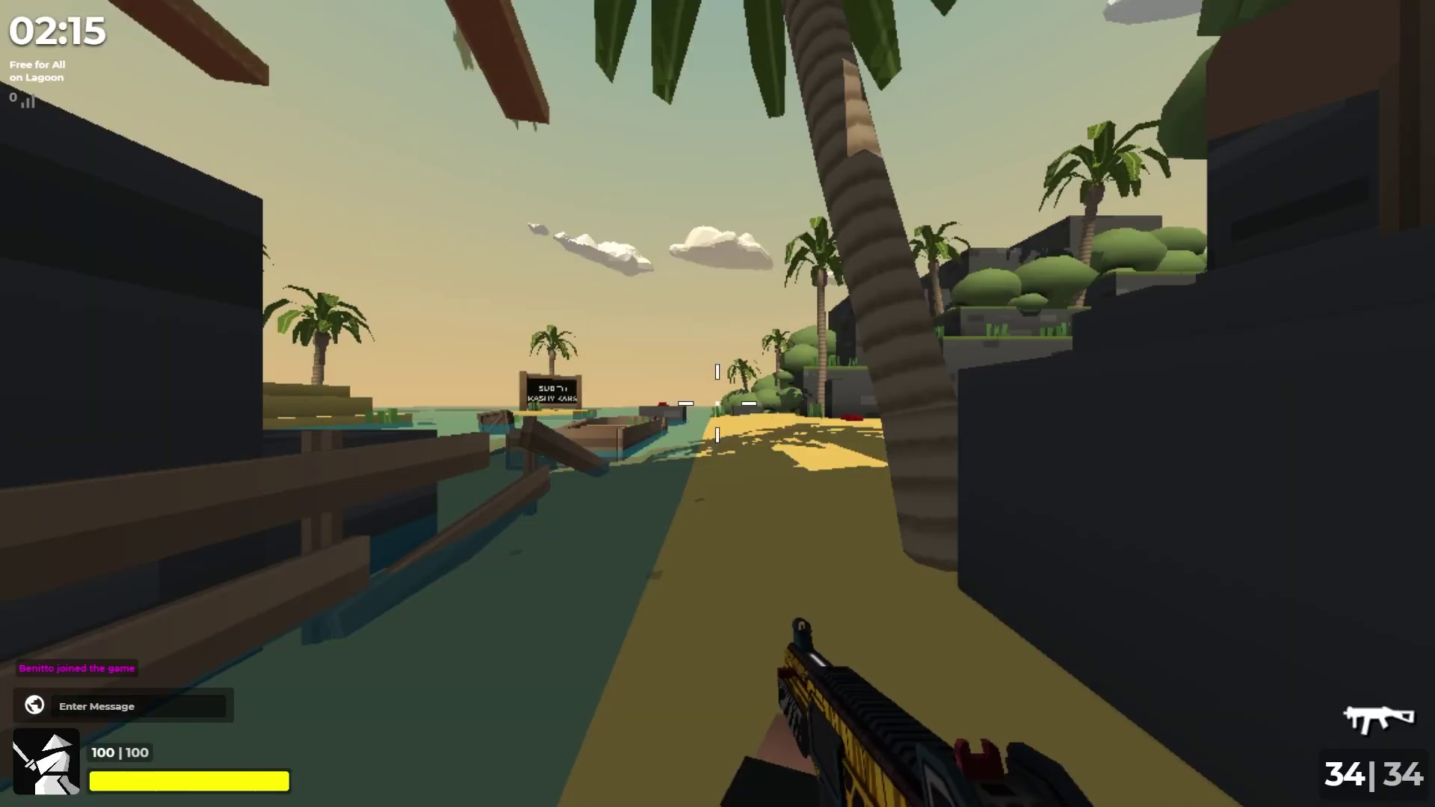
{"action": "key", "text": "w"}
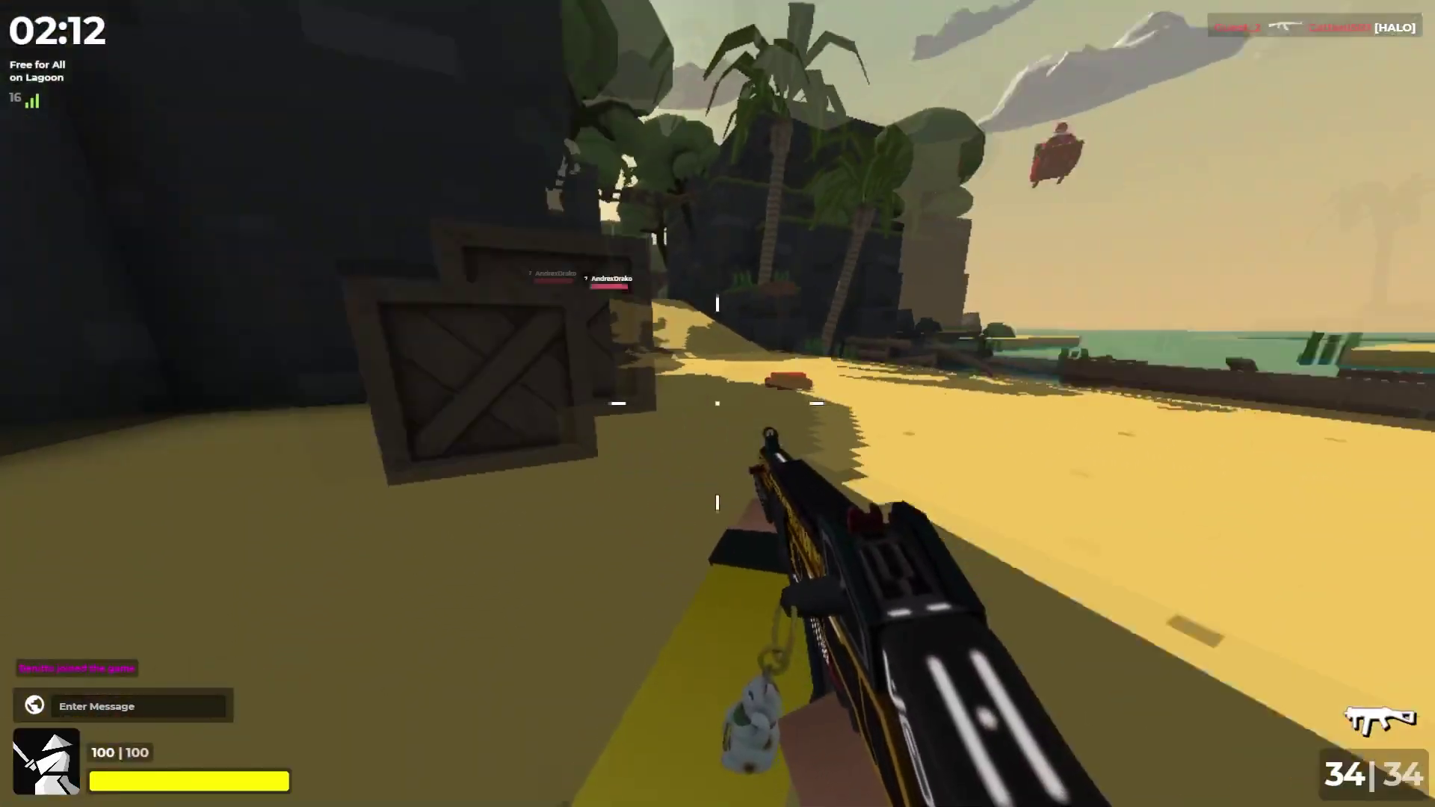
{"action": "right_click", "coordinate": [718, 403]}
{"action": "left_click", "coordinate": [718, 403]}
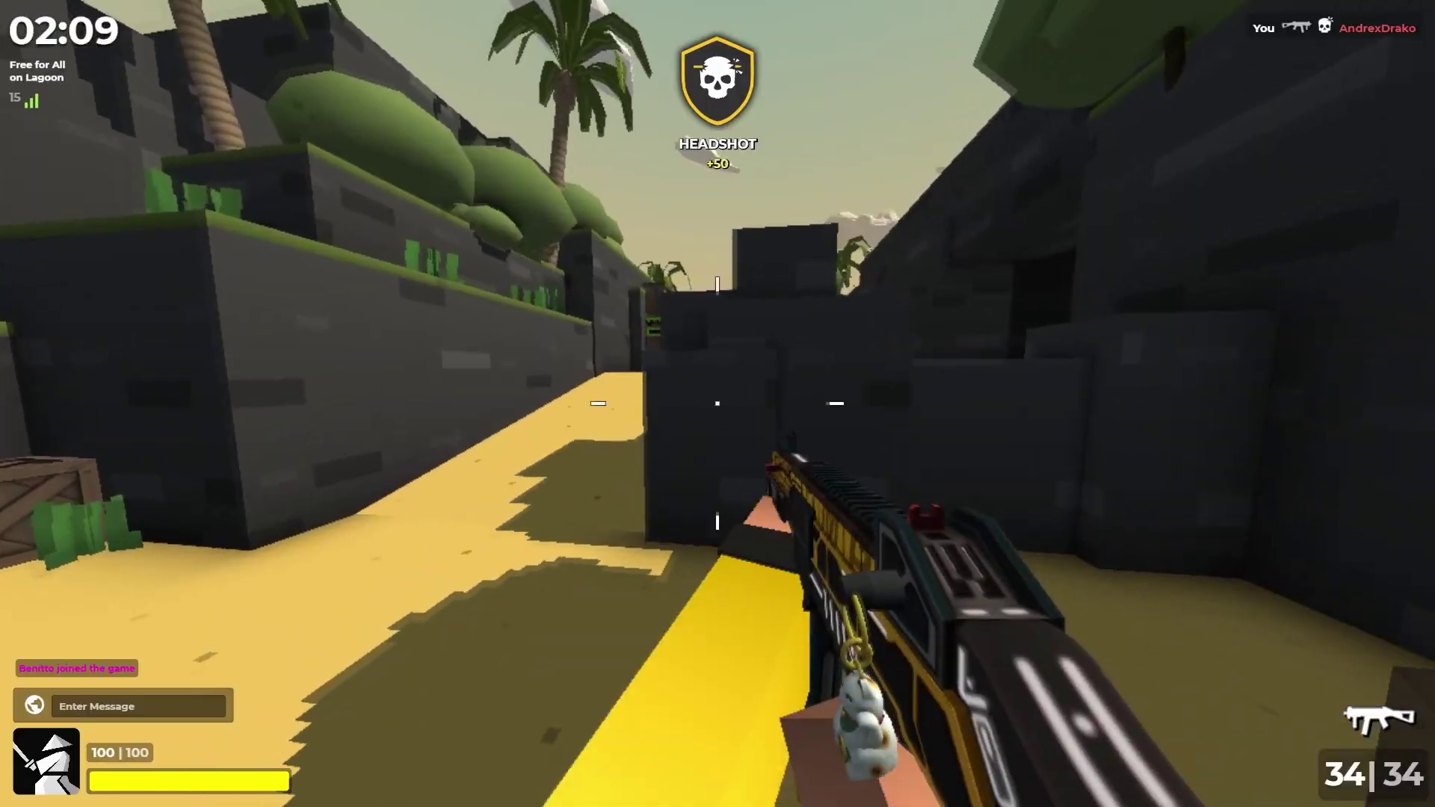
{"action": "key", "text": "w"}
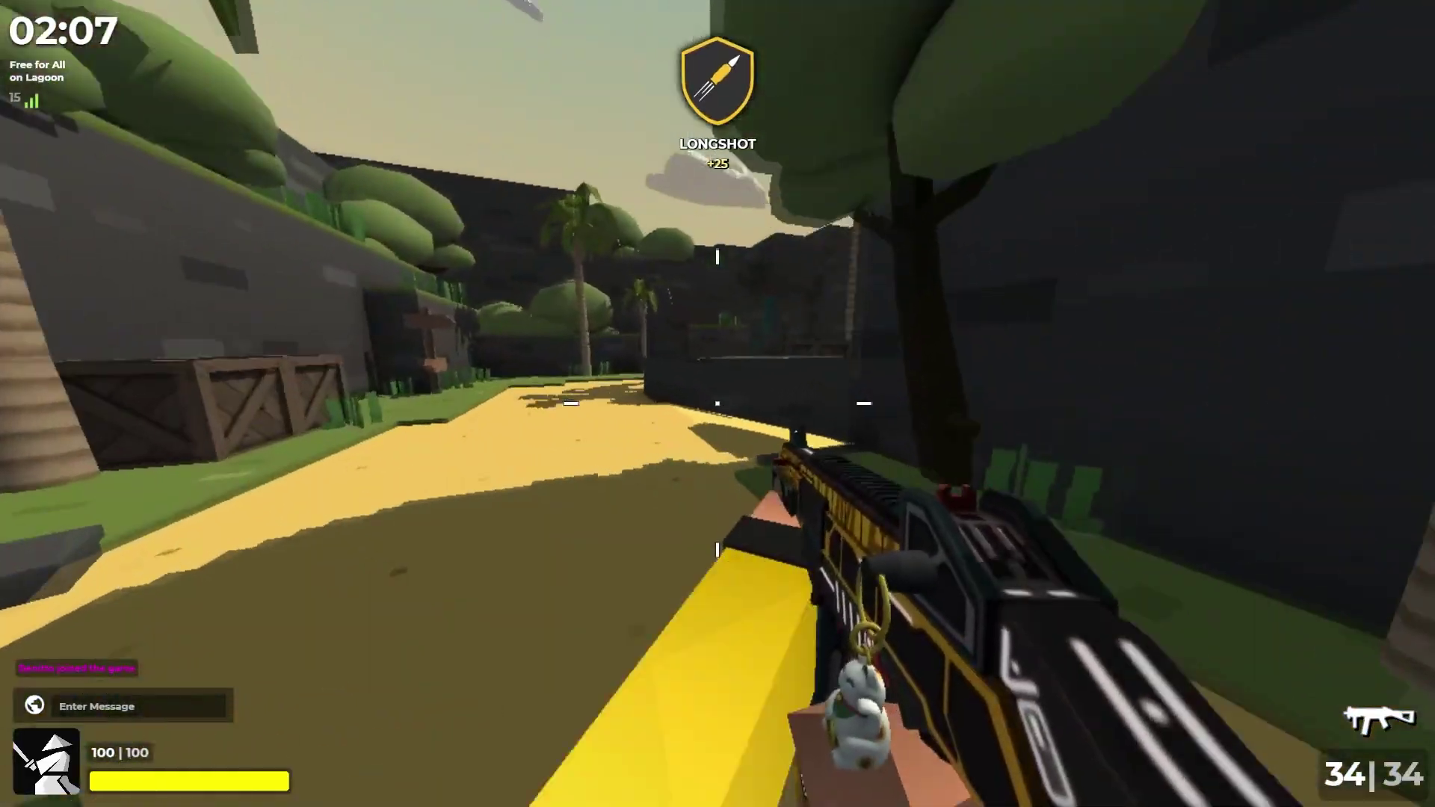
{"action": "right_click", "coordinate": [718, 403]}
{"action": "left_click", "coordinate": [718, 404]}
{"action": "left_click", "coordinate": [718, 403]}
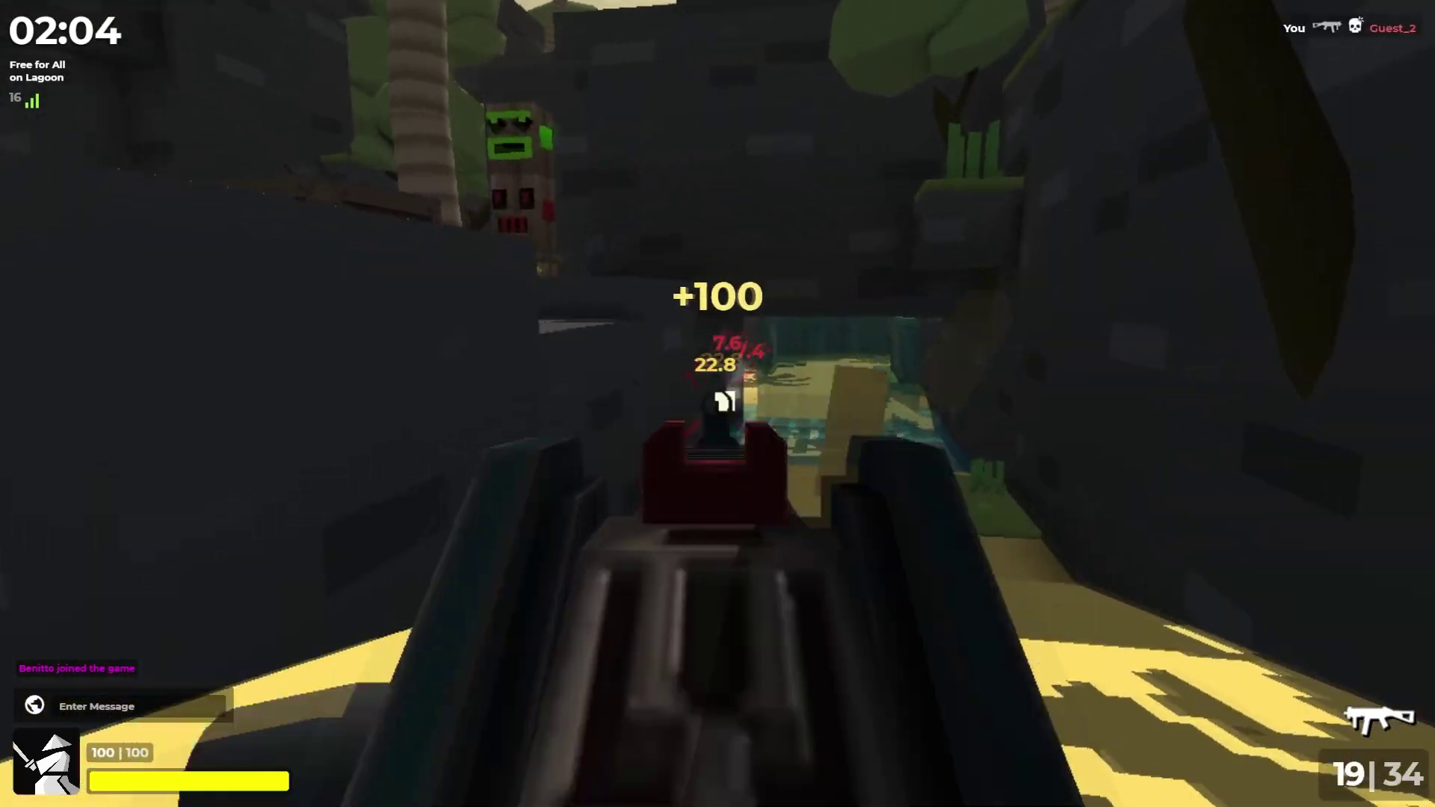
{"action": "key", "text": "r"}
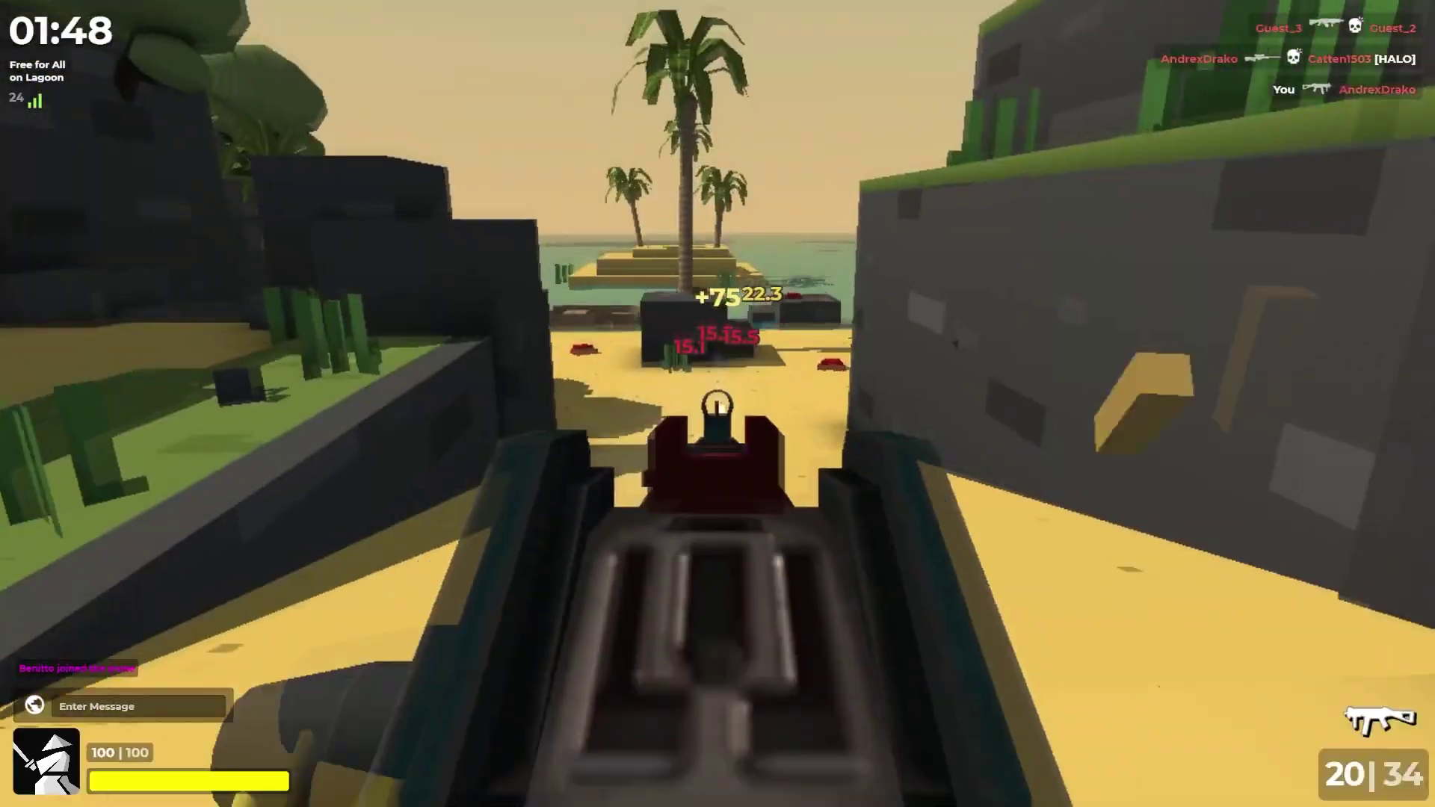
- Shoot the enemies in the courtyard, reloading between bursts
{"action": "left_click", "coordinate": [718, 403]}
{"action": "key", "text": "r"}
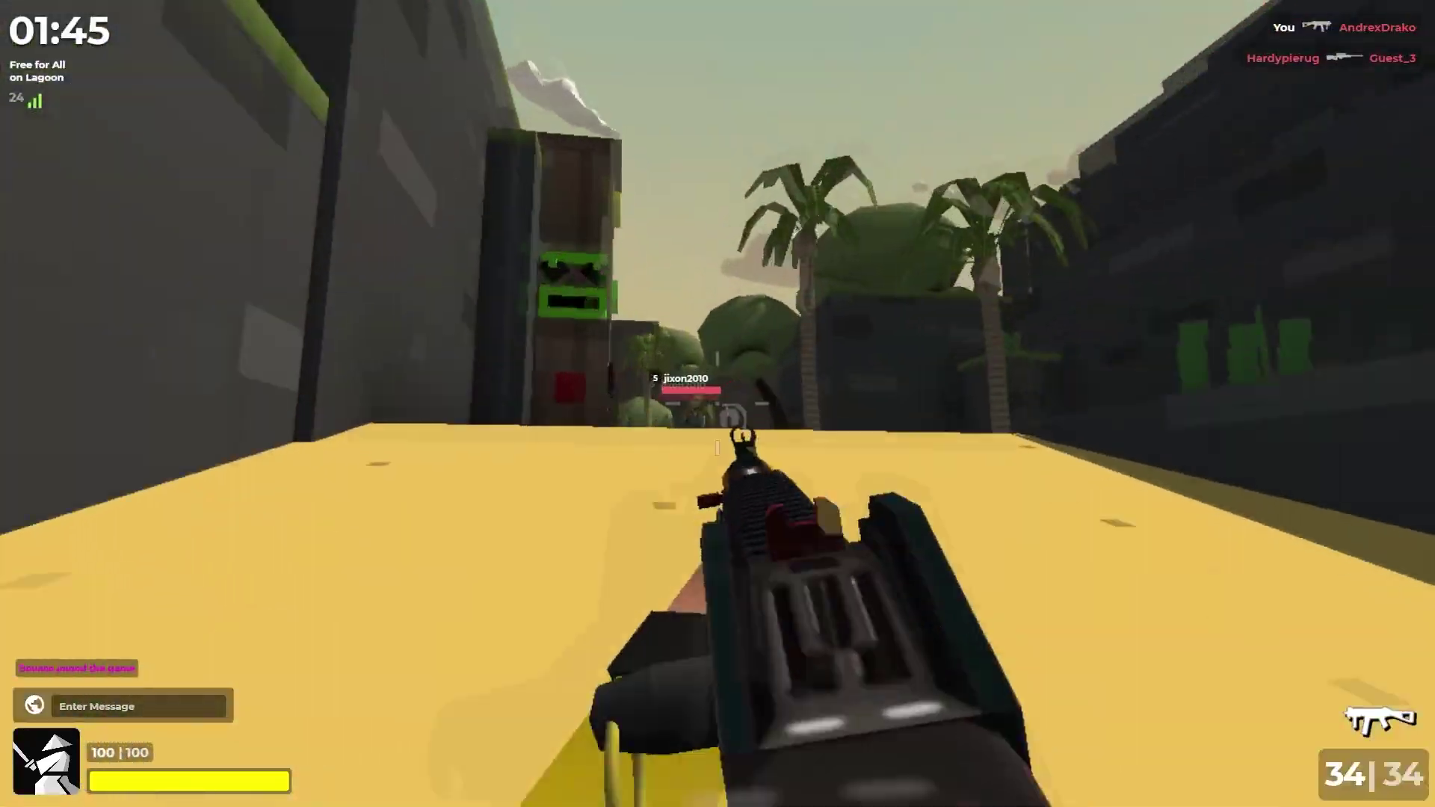
{"action": "left_click", "coordinate": [717, 404]}
{"action": "left_click", "coordinate": [718, 403]}
{"action": "key", "text": "r"}
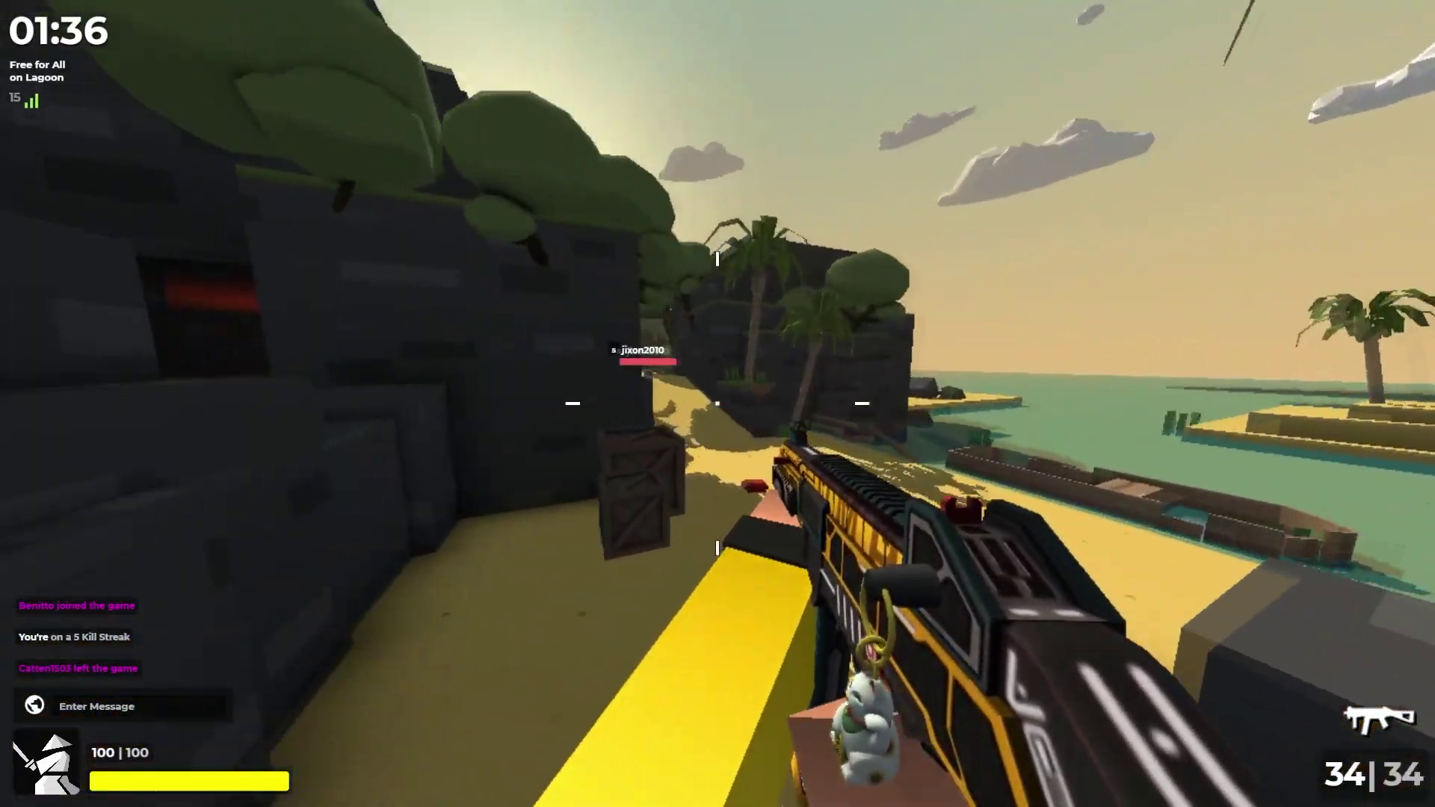
- Aim down sights and fire at opponents down the path and near the rocks until killed
{"action": "right_click", "coordinate": [717, 403]}
{"action": "left_click", "coordinate": [717, 404]}
{"action": "left_click", "coordinate": [717, 404]}
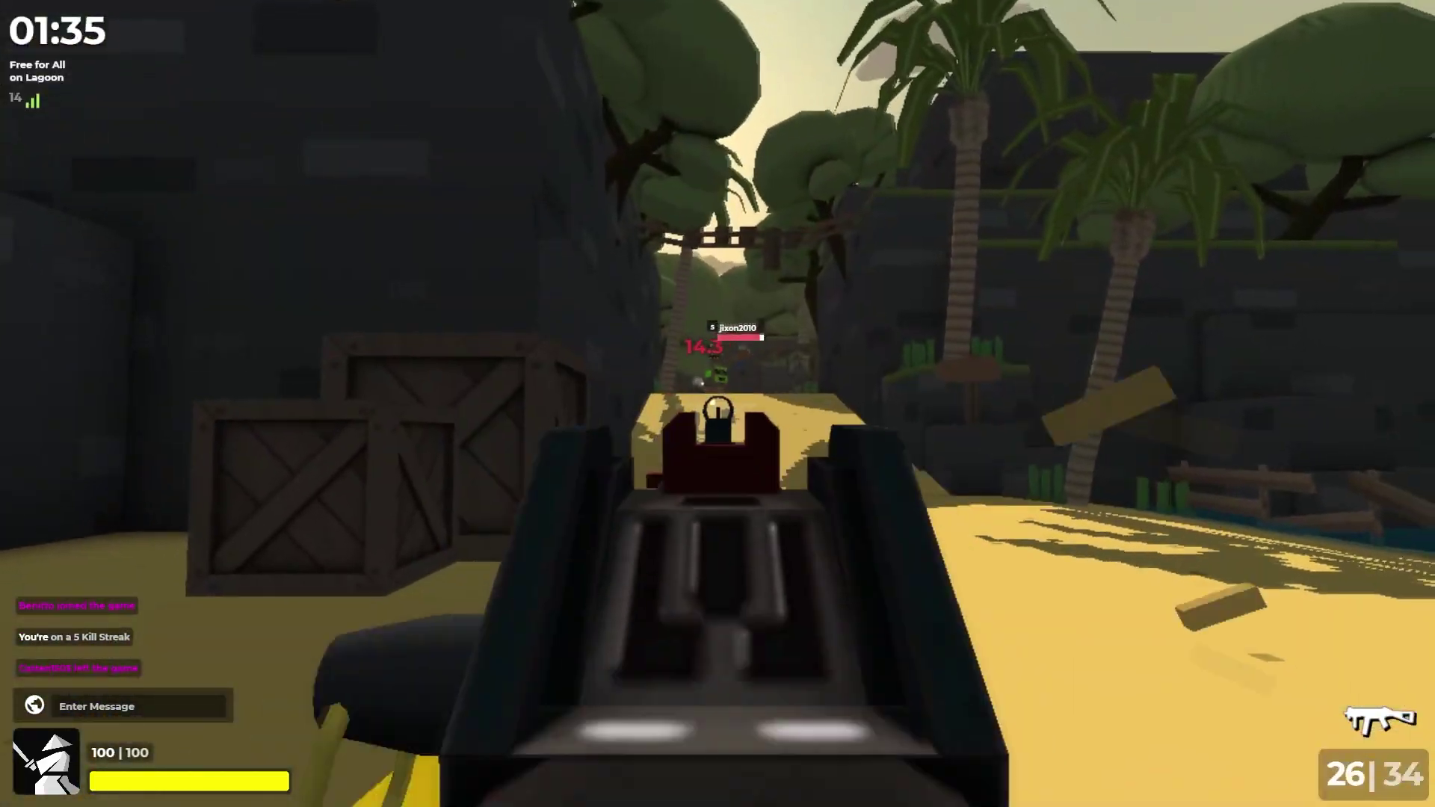
{"action": "key", "text": "r"}
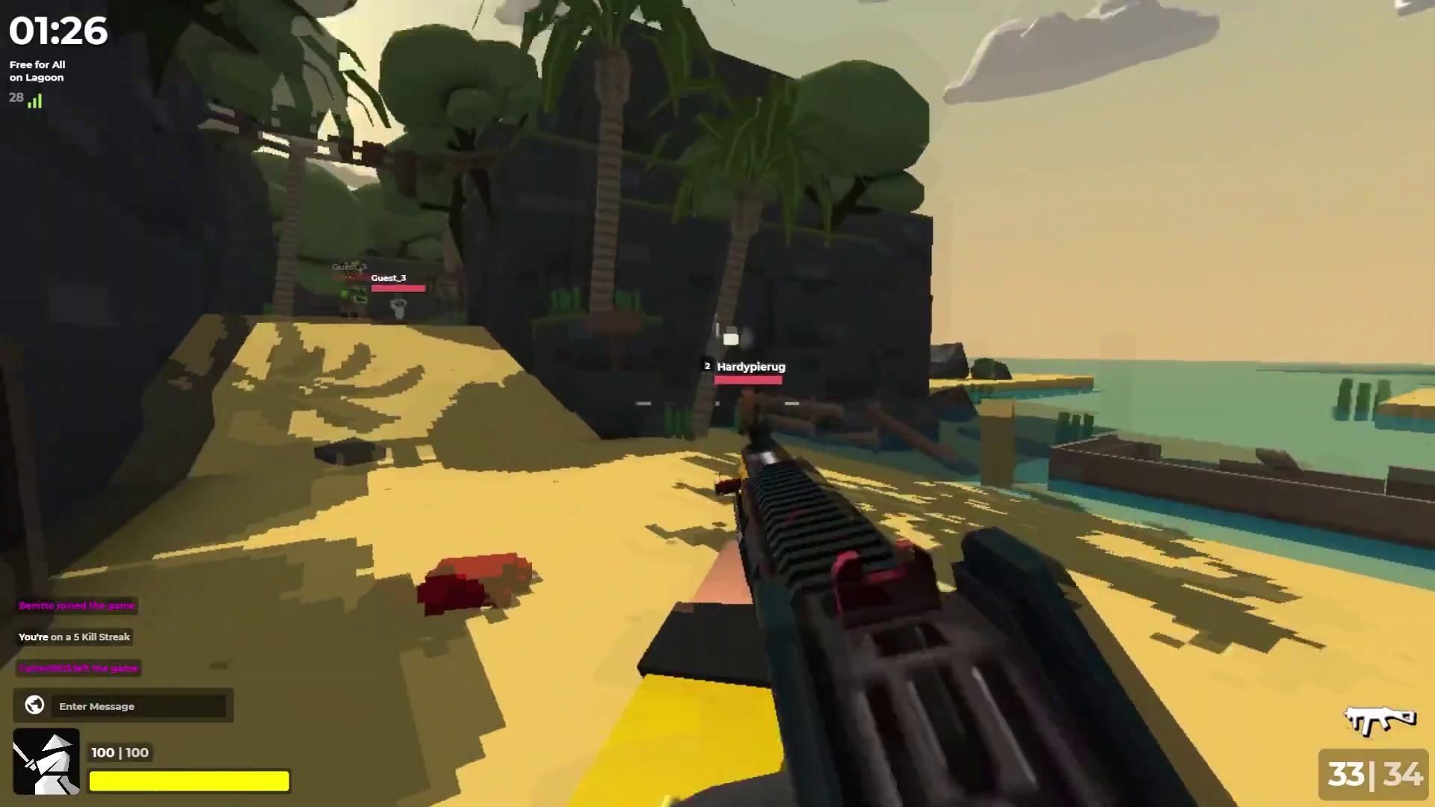
{"action": "right_click", "coordinate": [717, 403]}
{"action": "left_click", "coordinate": [717, 404]}
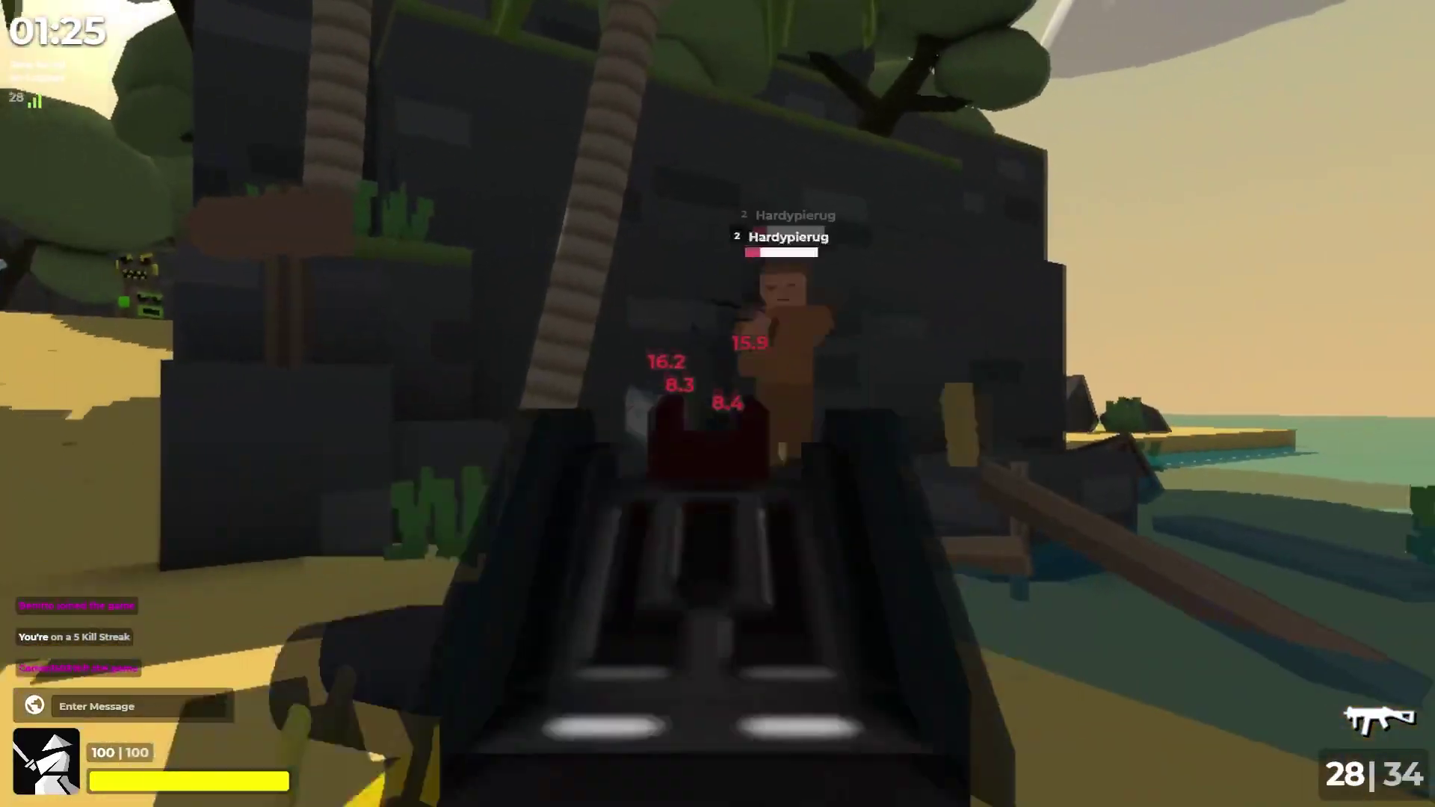
{"action": "left_click", "coordinate": [717, 404]}
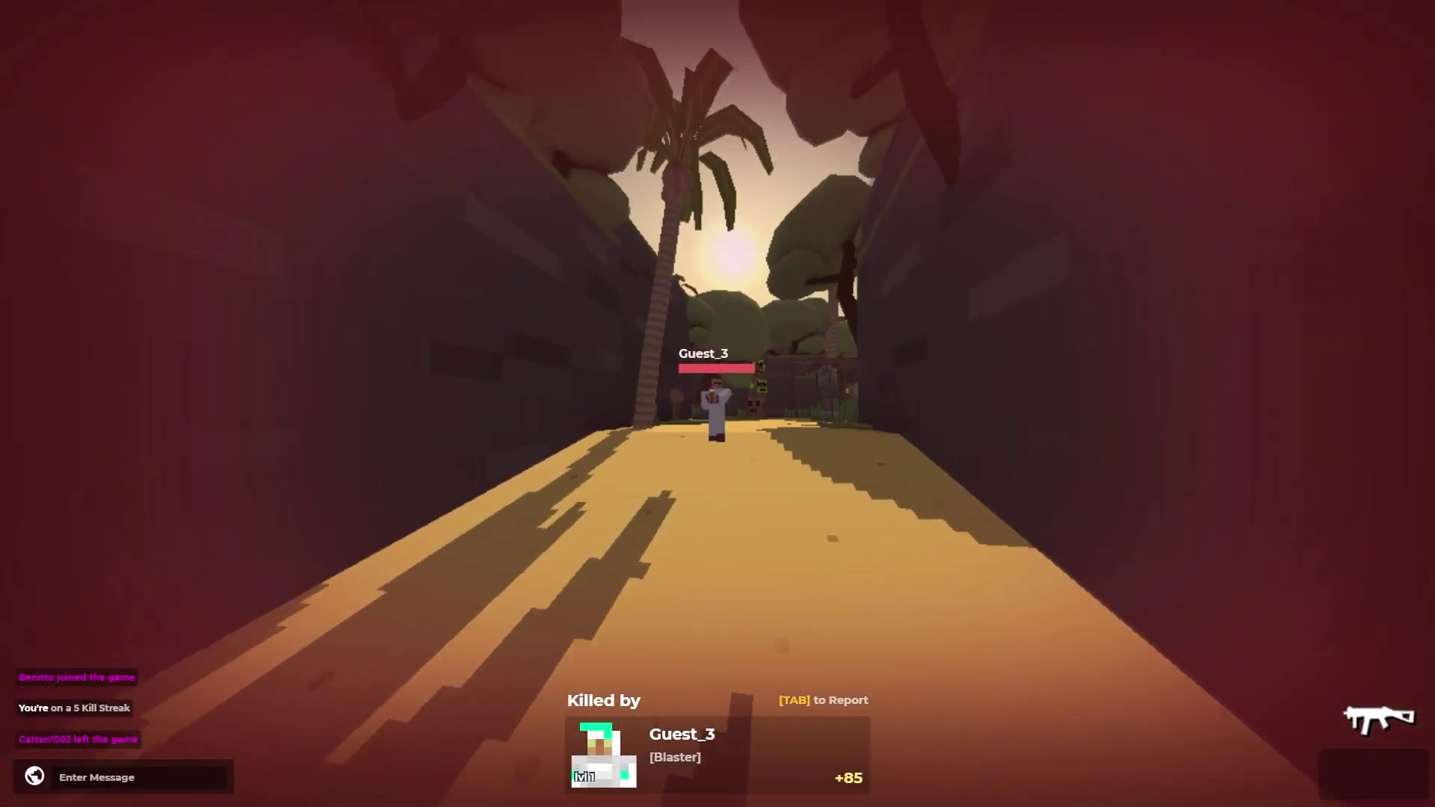